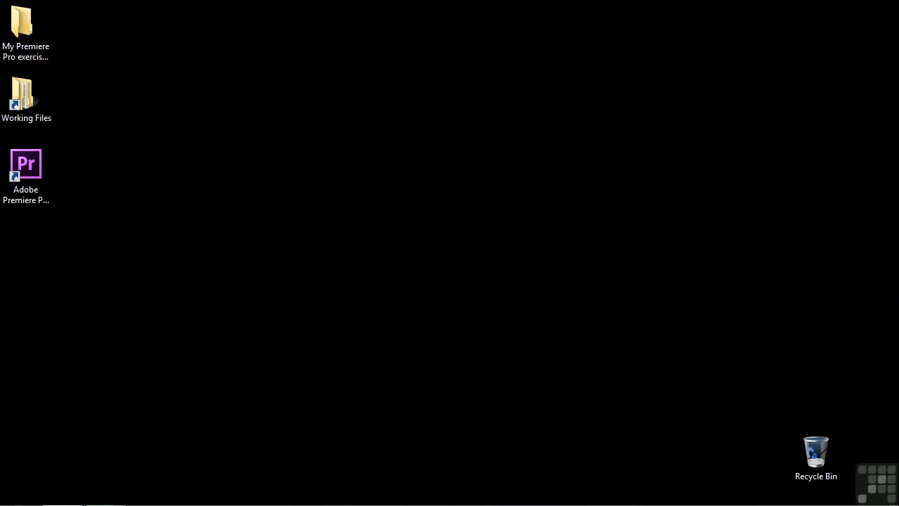
Start Adobe Premiere Pro, open the project 0303-preferences.prproj from the projects folder, and show its project contents.
double_click(34, 172)
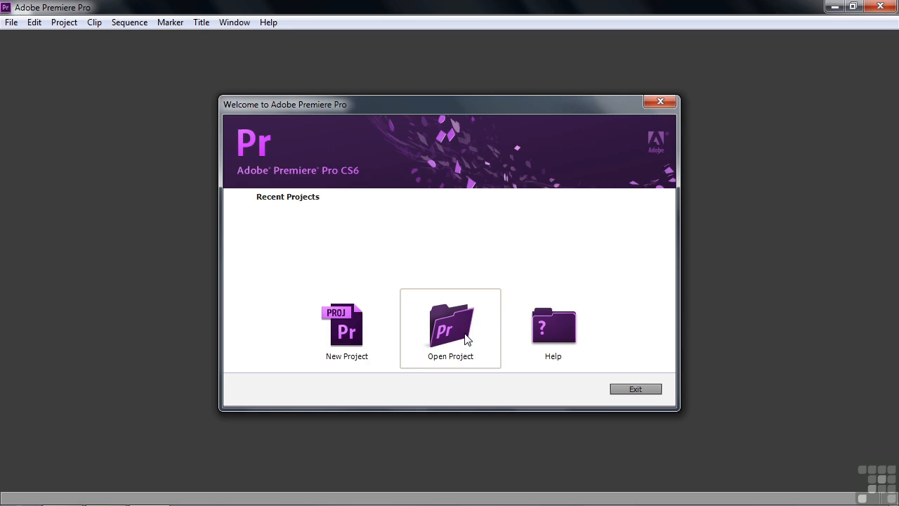
click(457, 336)
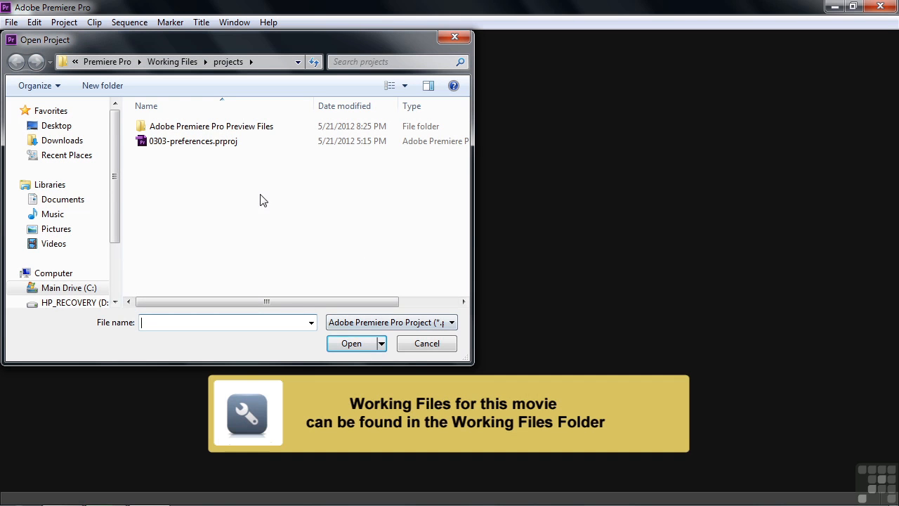
double_click(145, 143)
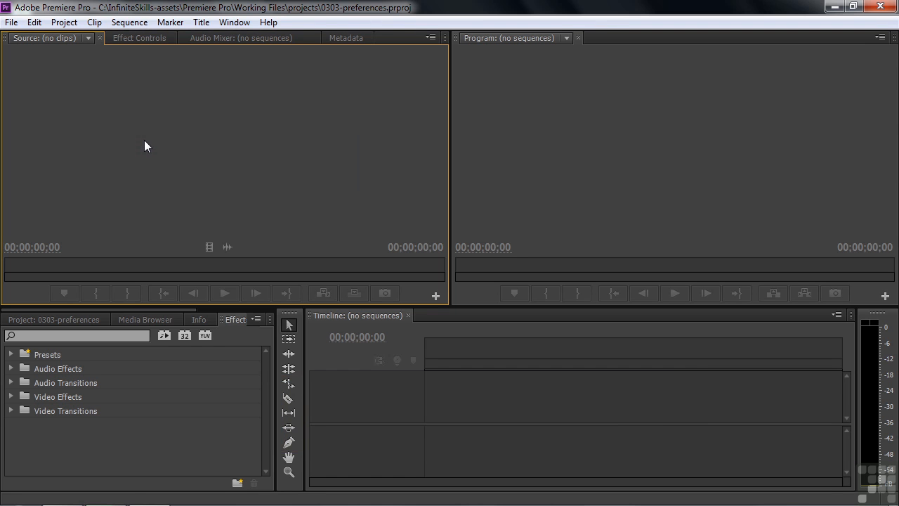
click(71, 319)
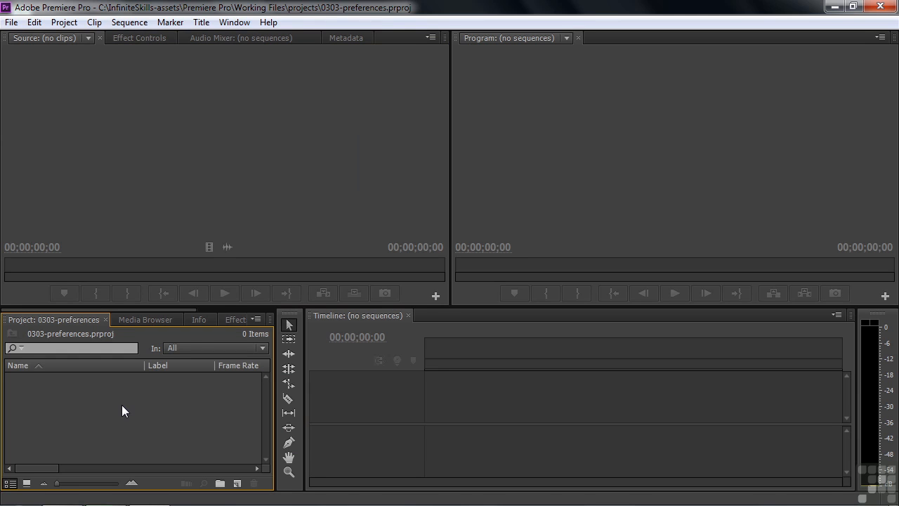
Review the Auto Save and General preference settings, and leave them without changing anything.
click(37, 23)
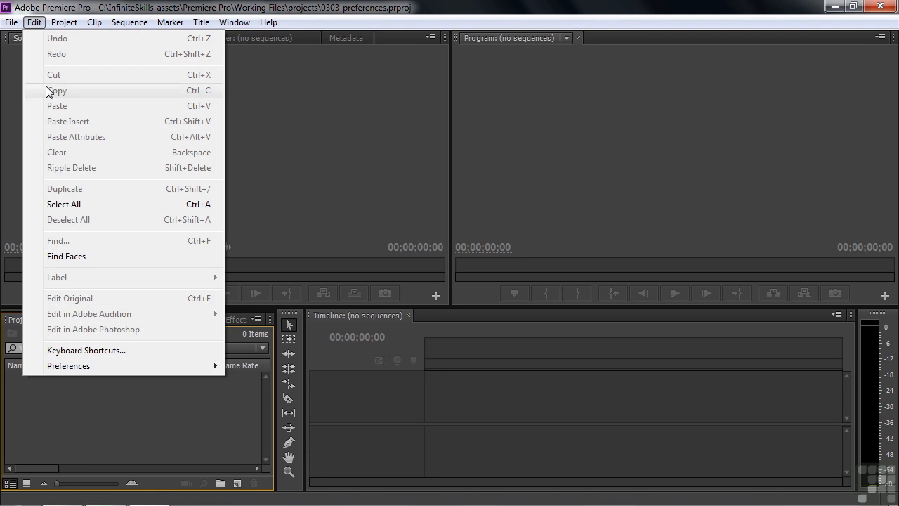
mouse_move(88, 370)
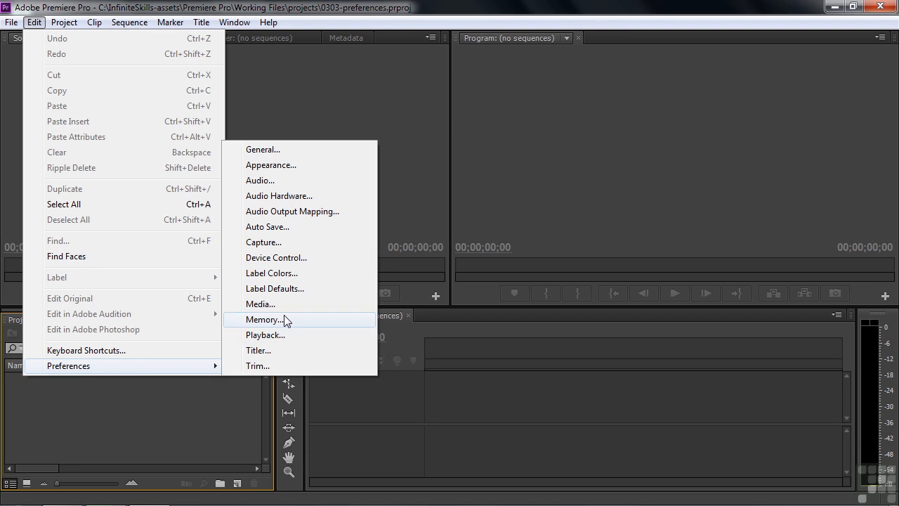
click(264, 227)
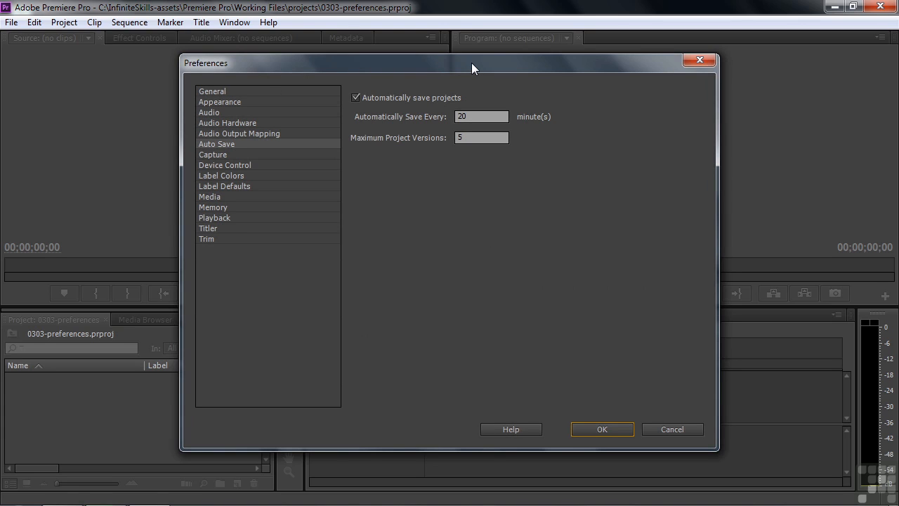
click(221, 91)
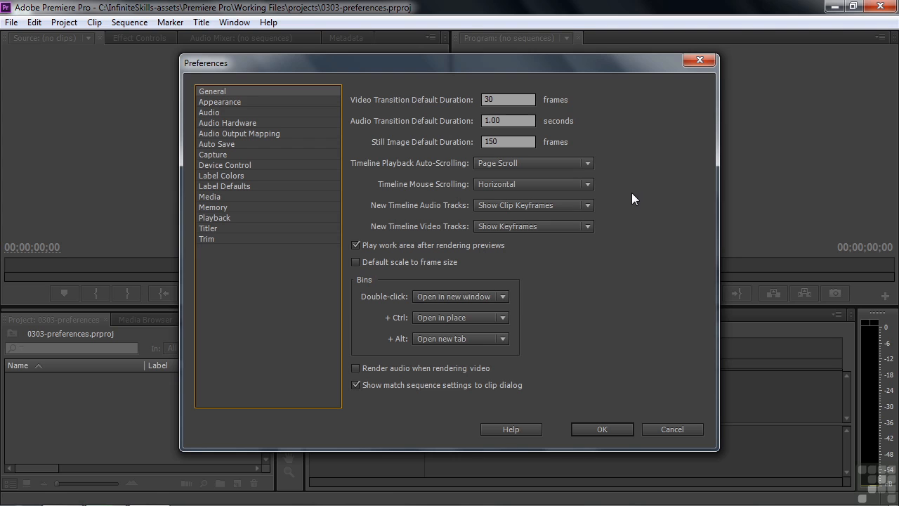
click(664, 430)
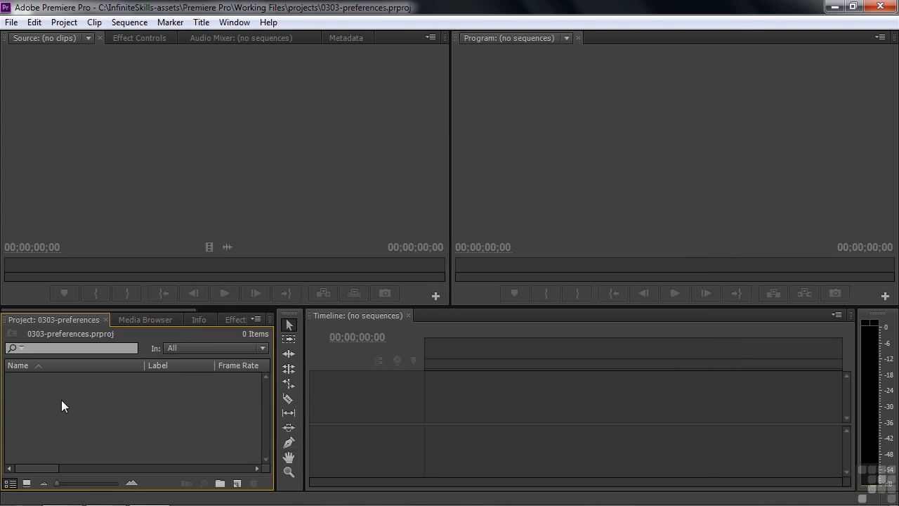
Import scenic-1.mp4 through scenic-5.mp4 from the Digital Juice stock footage folder in Working Files.
double_click(62, 400)
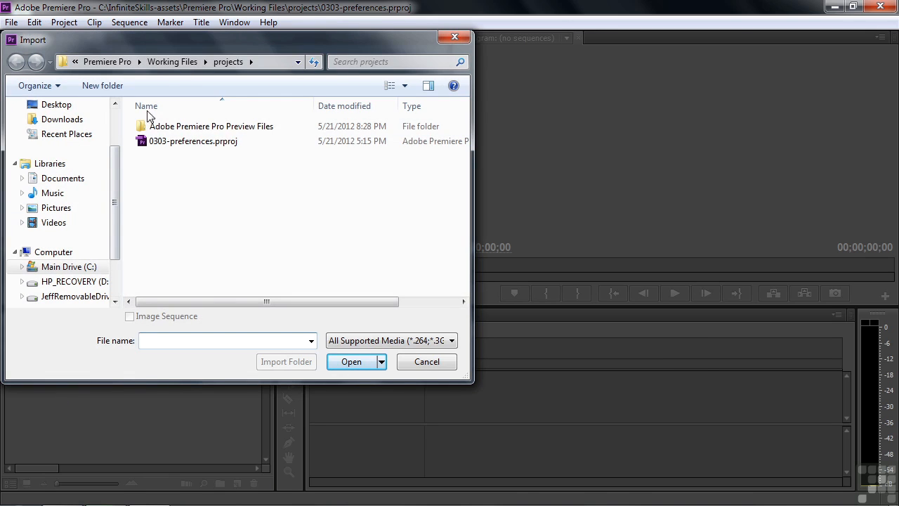
click(175, 62)
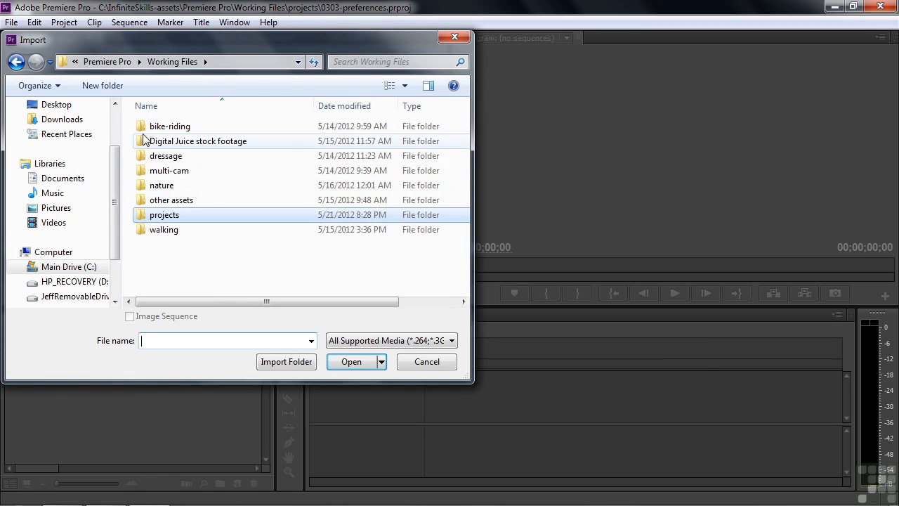
double_click(147, 142)
click(162, 143)
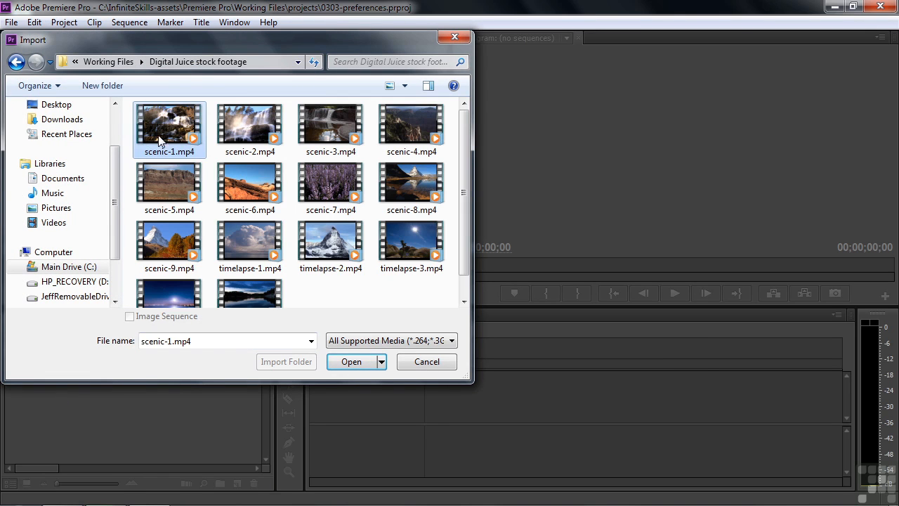
shift+click(174, 183)
click(351, 362)
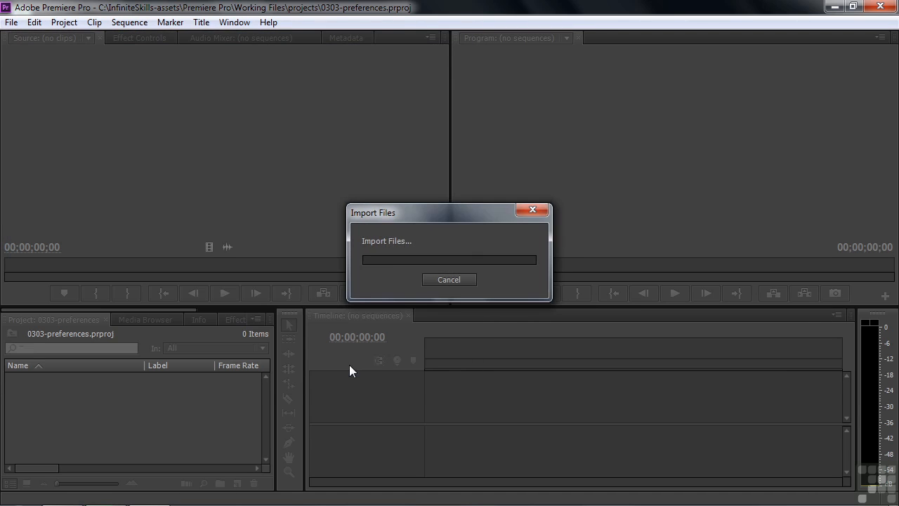
Create a new sequence from the five imported scenic clips and enlarge the timeline's time scale.
drag(31, 383, 237, 483)
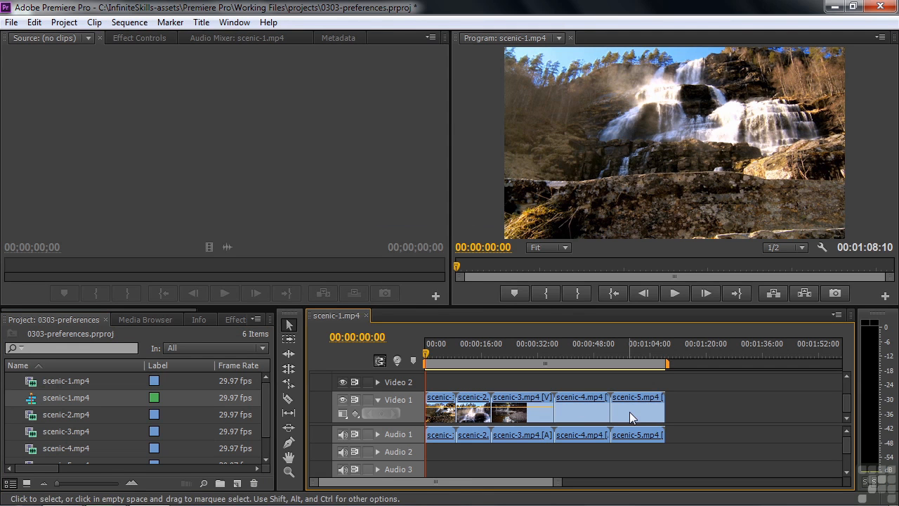
key(=)
key(=)
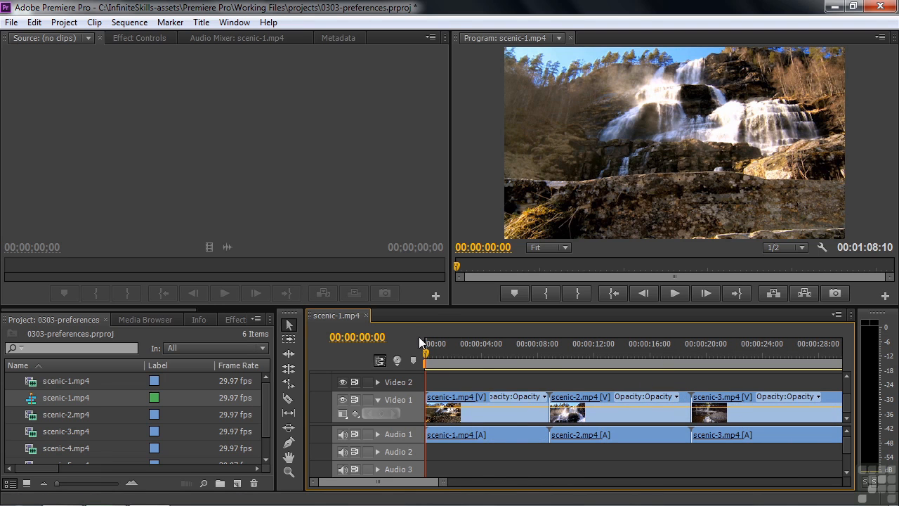
Mute Audio 1 and play the sequence from about 00:00:23:22 until playback passes the visible end of the timeline.
drag(424, 349, 760, 355)
click(344, 434)
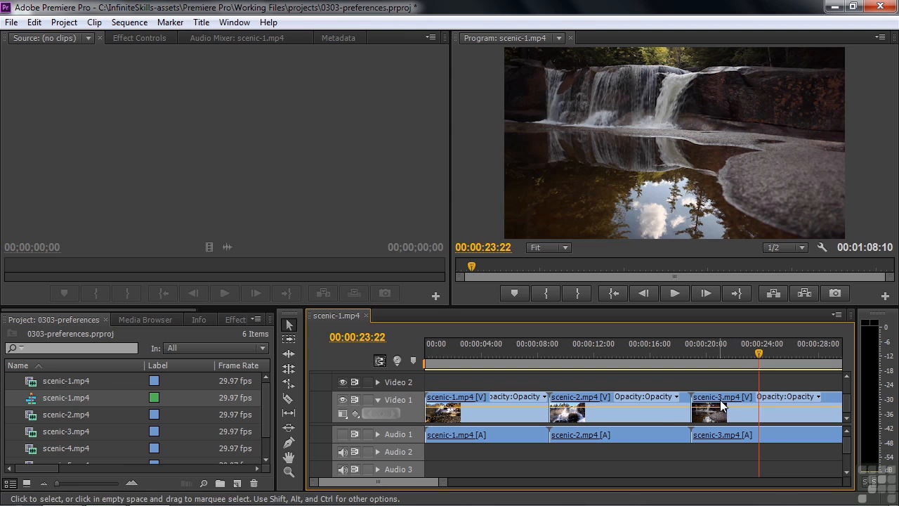
key(space)
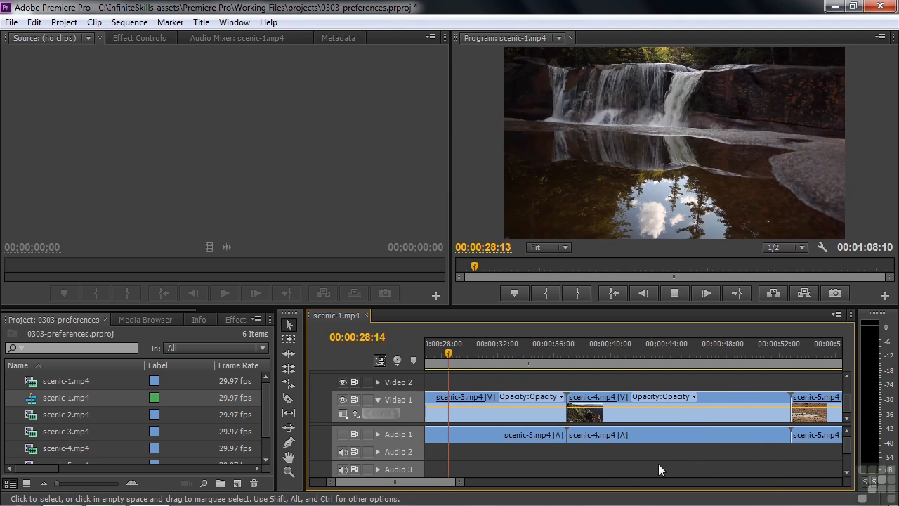
key(space)
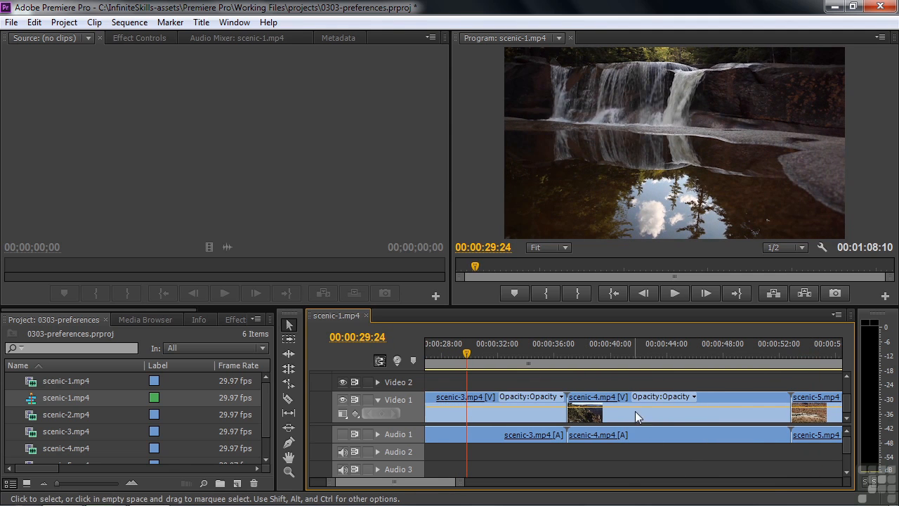
mouse_move(815, 402)
Set Timeline Playback Auto-Scrolling to Smooth Scroll in the General preferences.
click(37, 23)
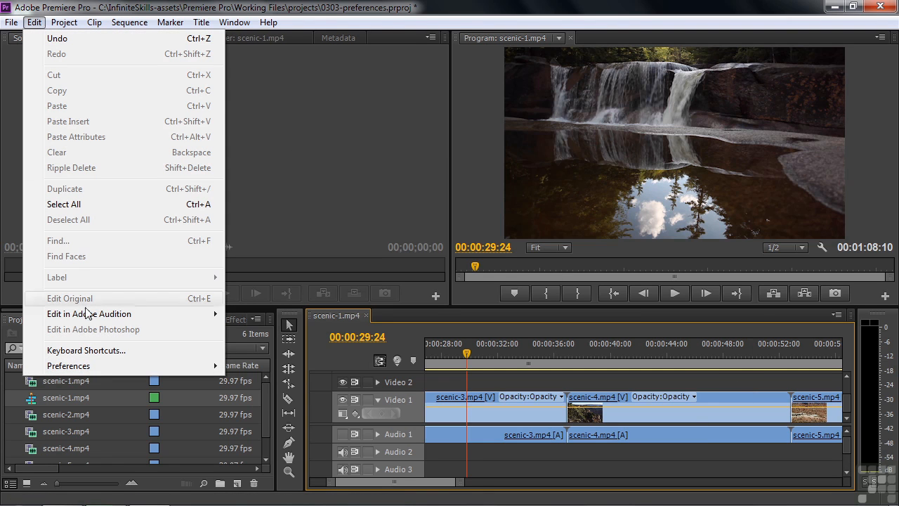
mouse_move(100, 366)
click(322, 157)
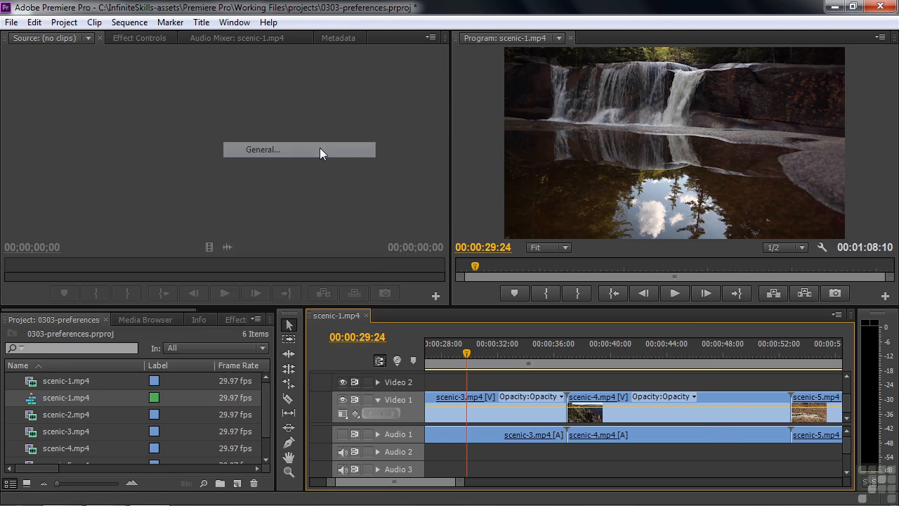
click(587, 164)
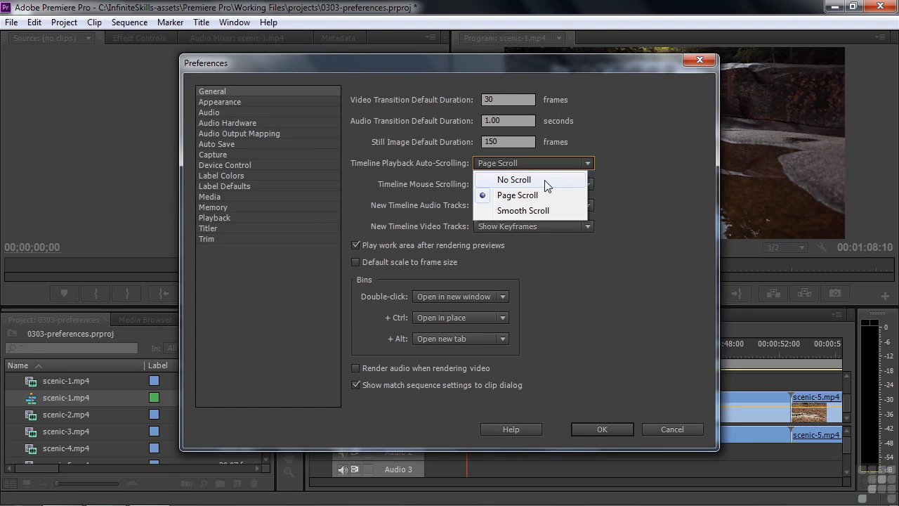
click(542, 209)
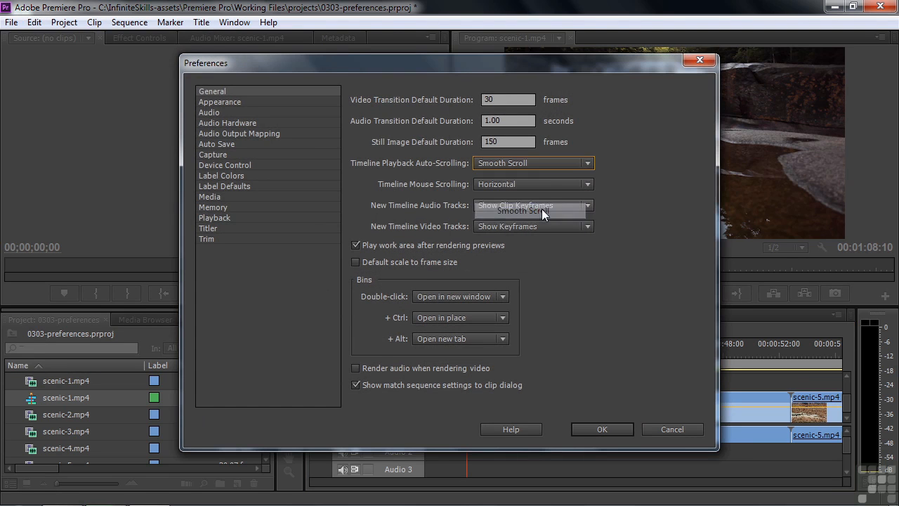
click(597, 429)
Play the sequence from about 00:00:48:09 for several seconds to examine the timeline's scrolling during playback.
click(726, 350)
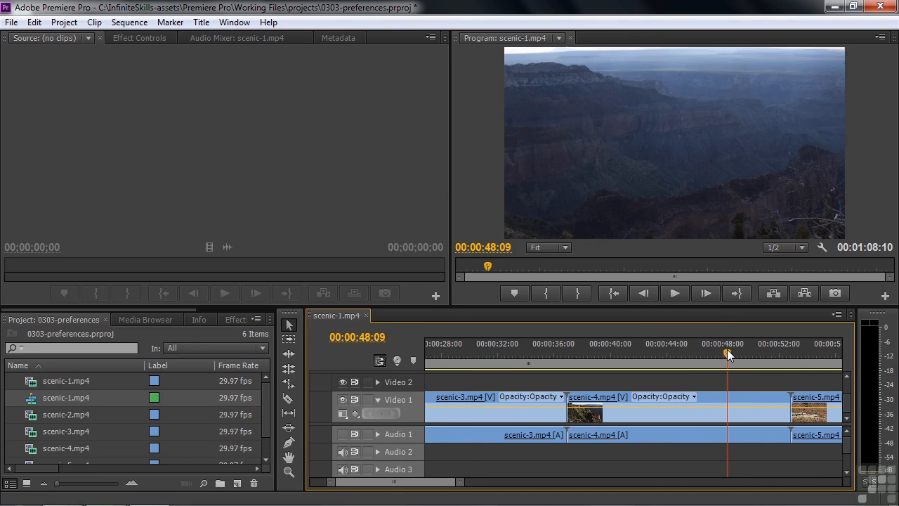
key(space)
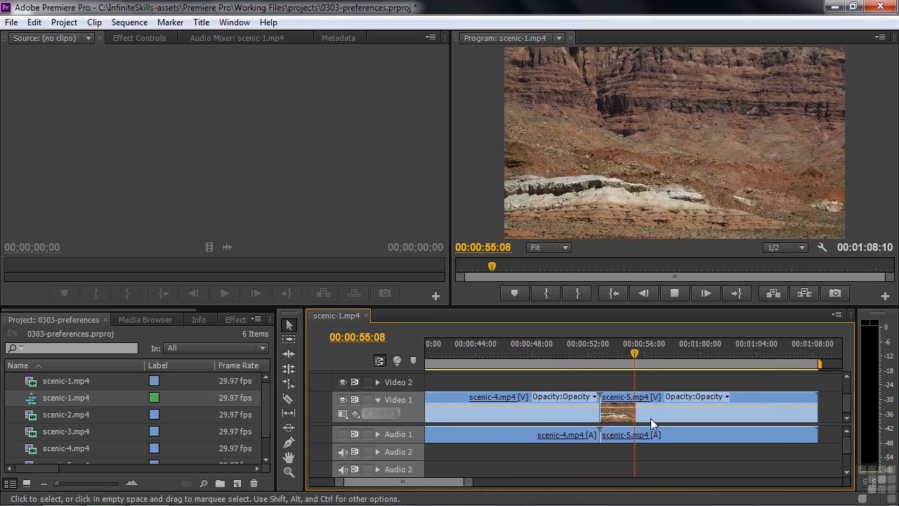
key(space)
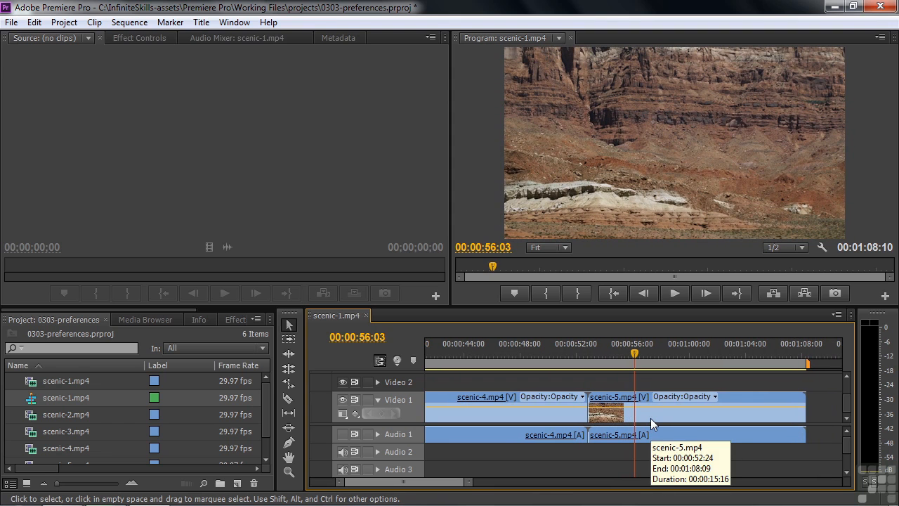
Set Timeline Playback Auto-Scrolling to No Scroll in the General preferences.
click(38, 26)
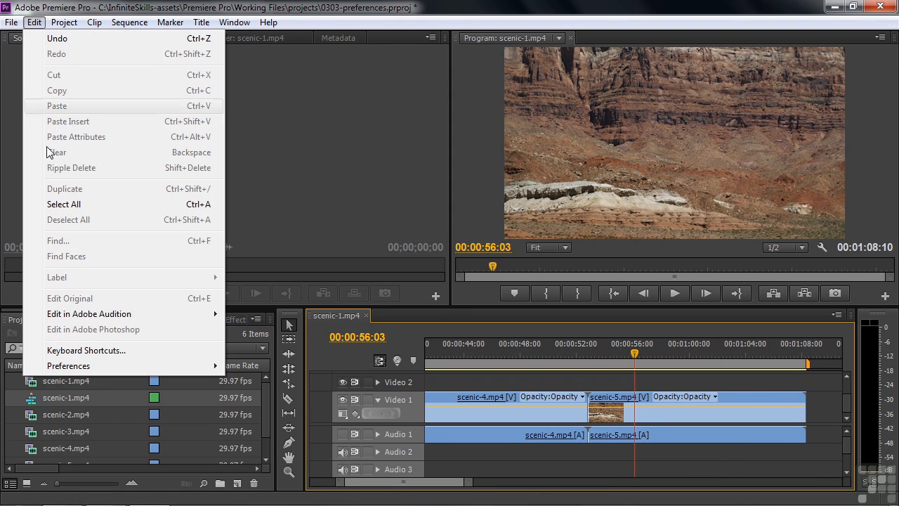
mouse_move(86, 370)
click(320, 154)
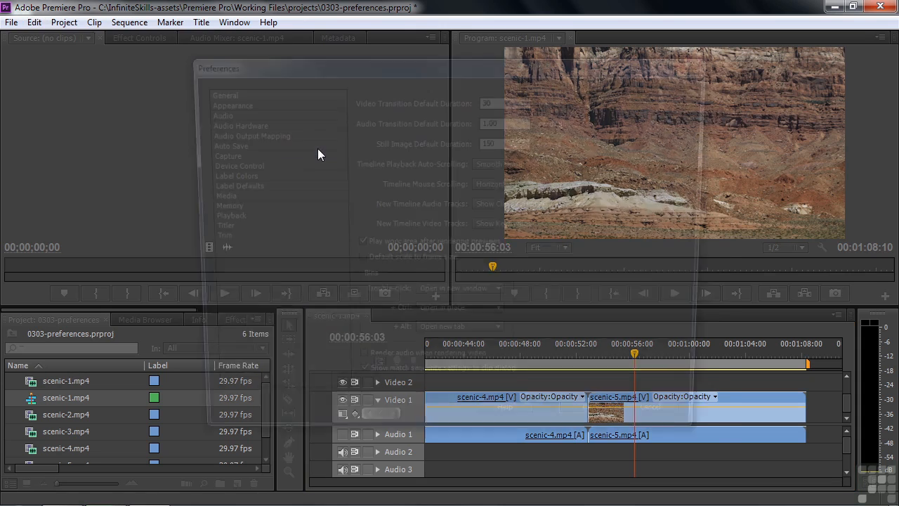
click(587, 165)
click(538, 179)
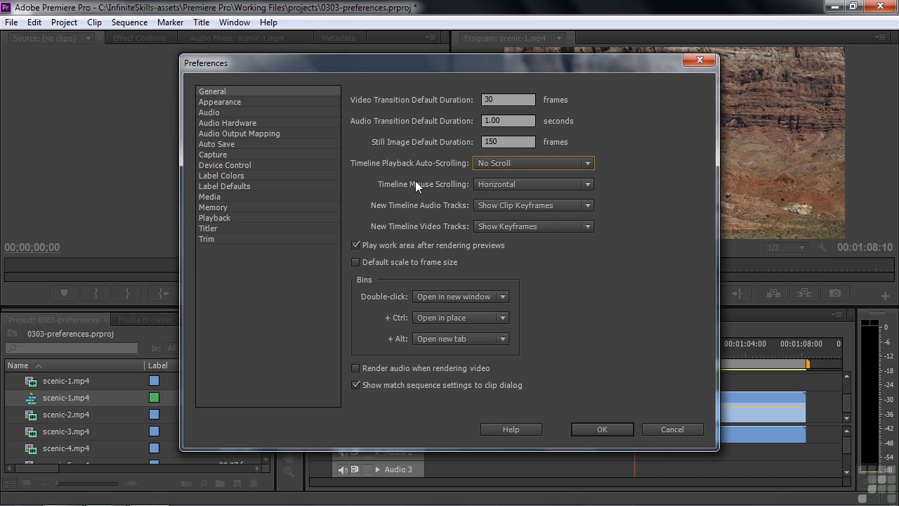
click(599, 430)
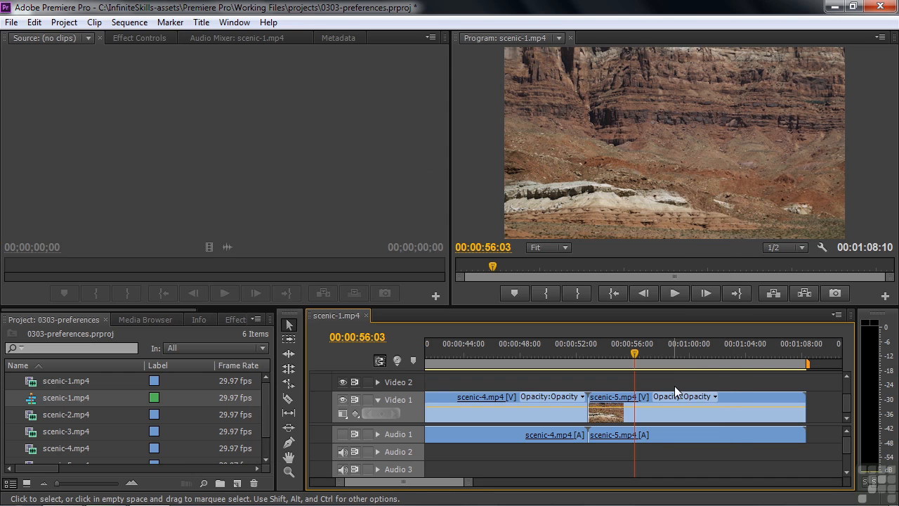
Scroll back and forth through the timeline over the clips to examine how mouse scrolling moves it.
scroll(675, 386, left, 5)
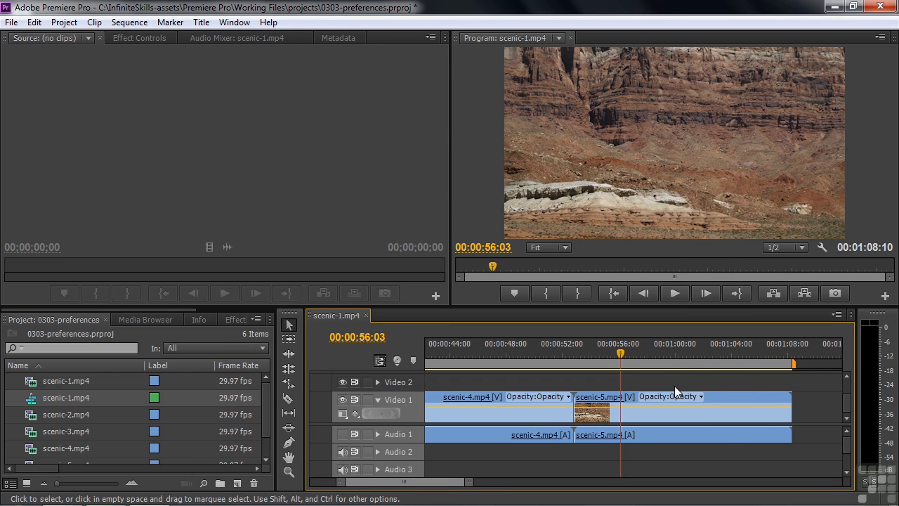
scroll(675, 388, left, 10)
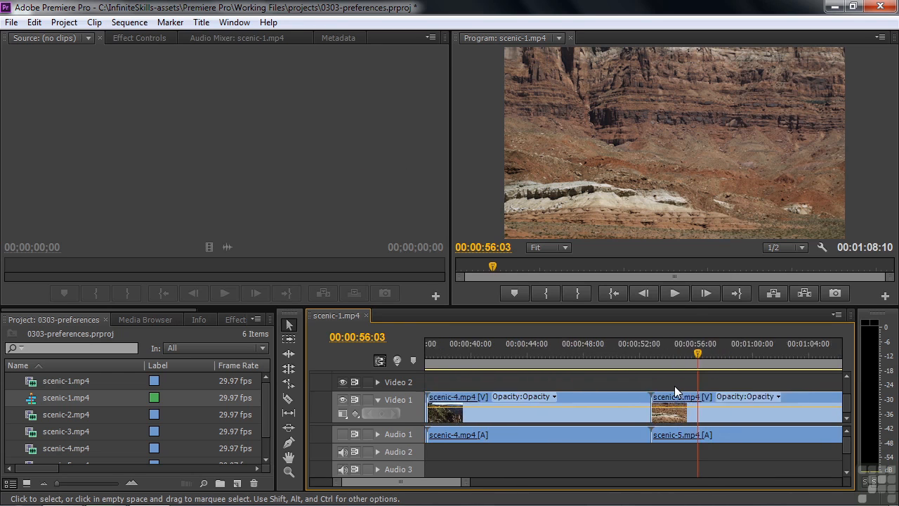
scroll(674, 388, left, 7)
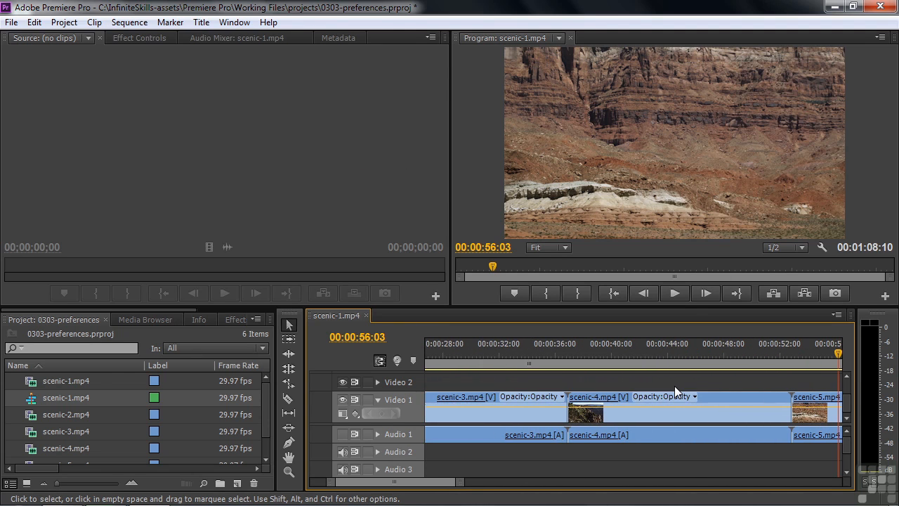
mouse_move(849, 403)
mouse_down()
mouse_move(848, 391)
mouse_move(849, 412)
mouse_up()
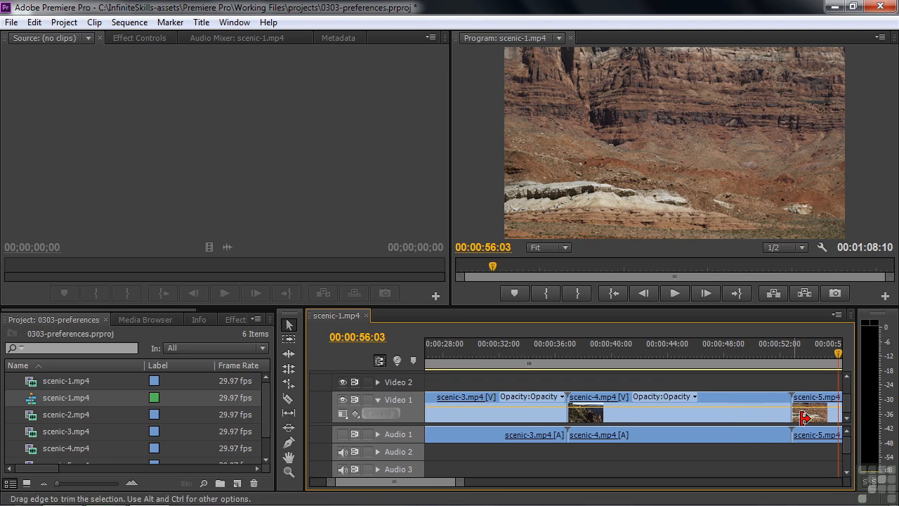
mouse_move(847, 445)
mouse_down()
mouse_move(848, 465)
mouse_move(848, 446)
mouse_up()
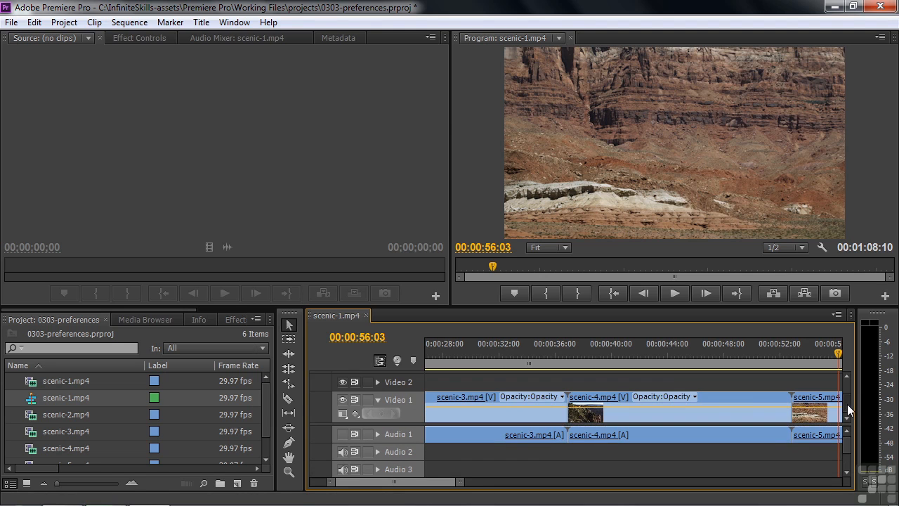
scroll(668, 414, up, 3)
scroll(669, 413, up, 1)
Open the General preferences, review the Bins double-click options, and close the dialog.
click(34, 22)
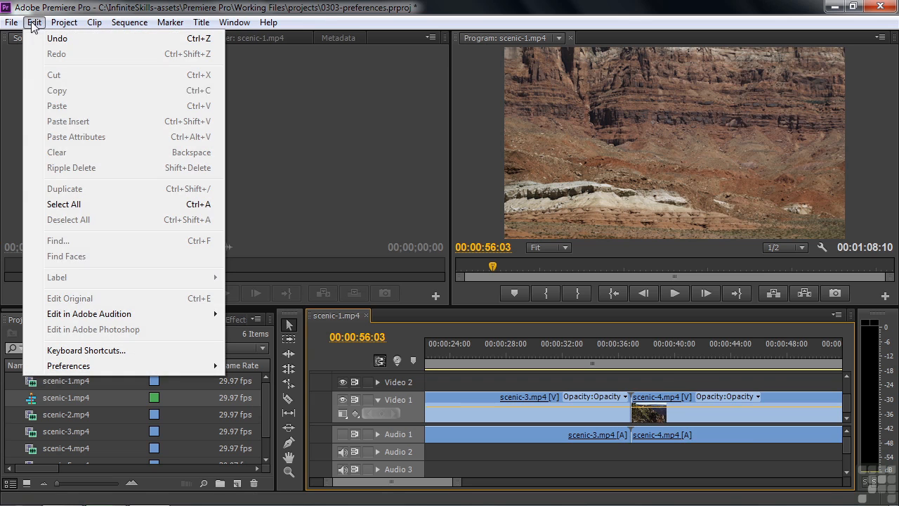
mouse_move(158, 366)
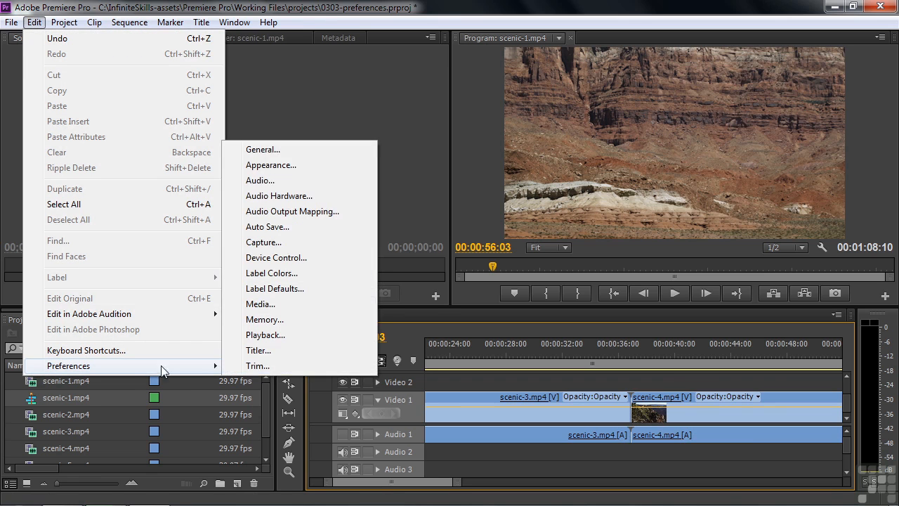
click(316, 151)
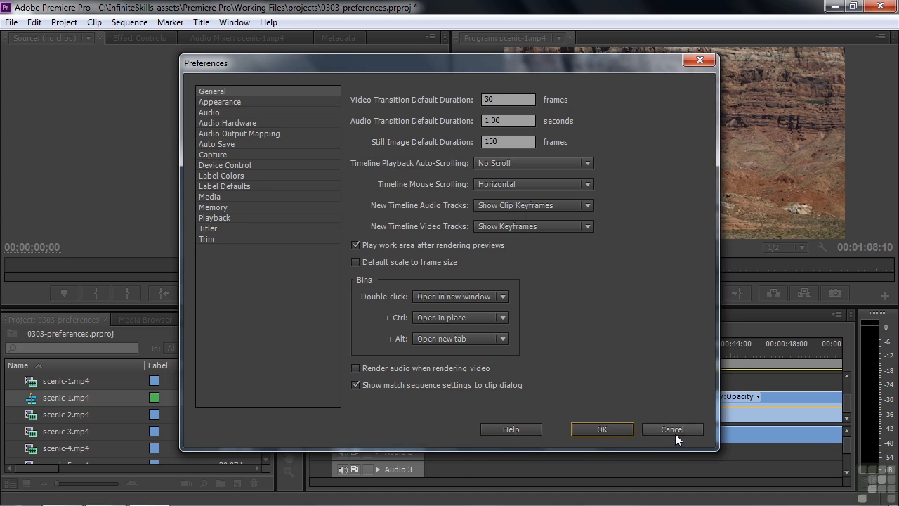
click(608, 428)
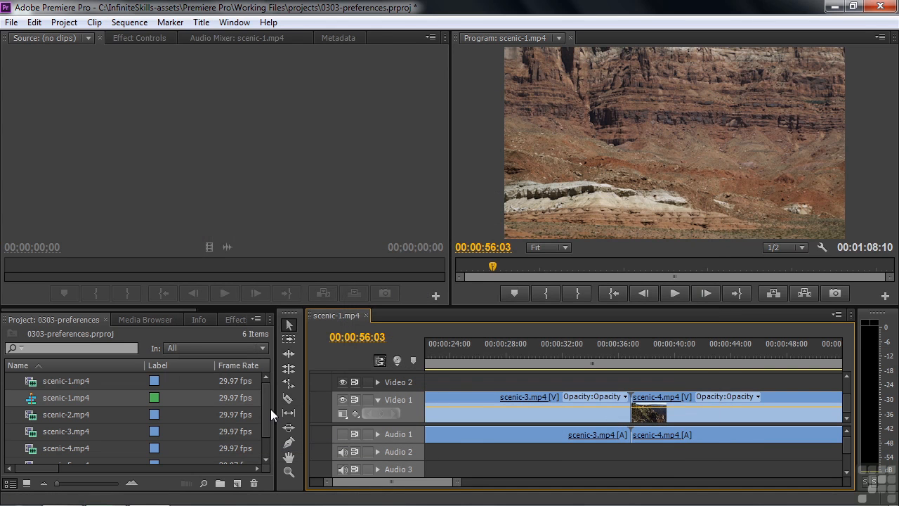
Create a bin named Clips in the project, move all the scenic clips and the sequence into it, and collapse it.
click(220, 484)
text(Clips)
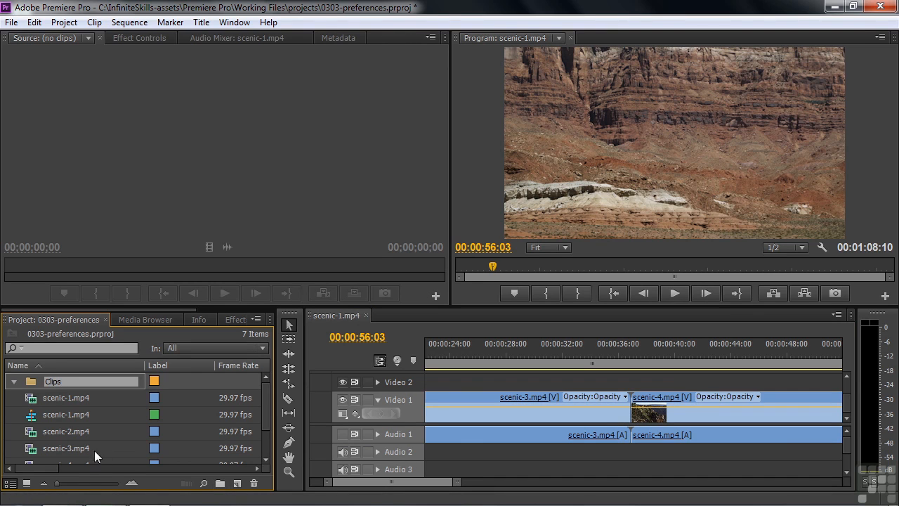
click(32, 402)
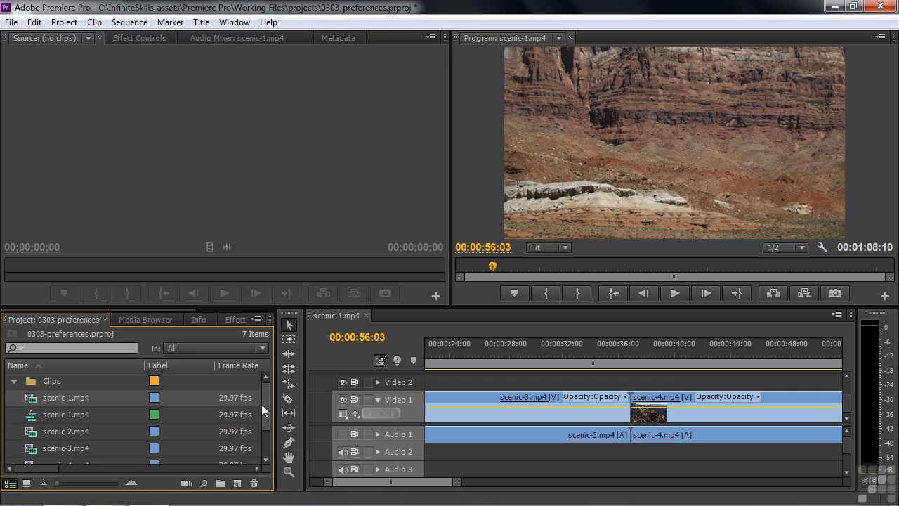
scroll(259, 443, down, 2)
shift+click(29, 446)
scroll(265, 410, up, 2)
drag(36, 397, 52, 380)
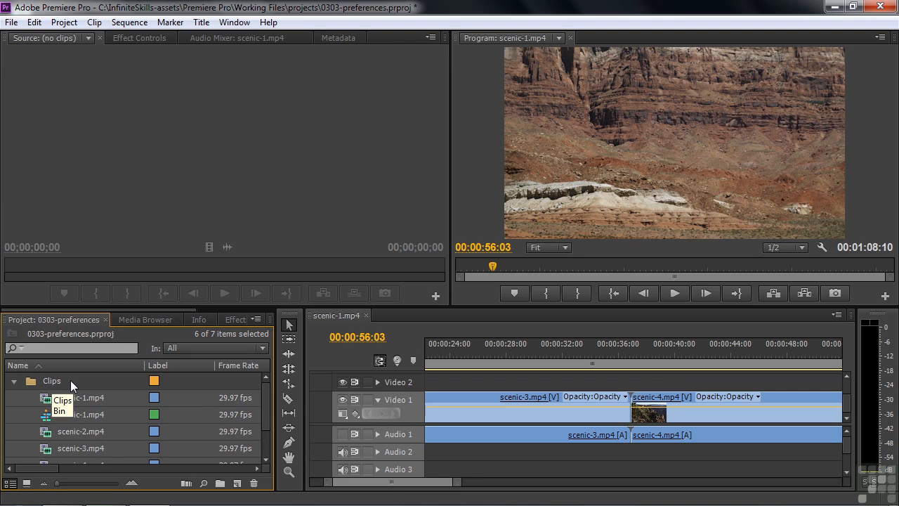
click(14, 381)
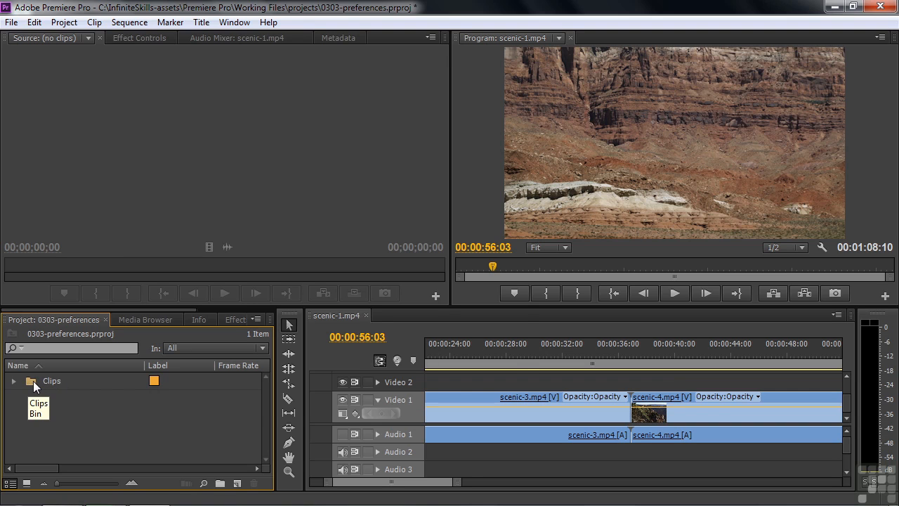
Open the Clips bin in a separate window and close it, then open it in place and return to the project root.
double_click(33, 381)
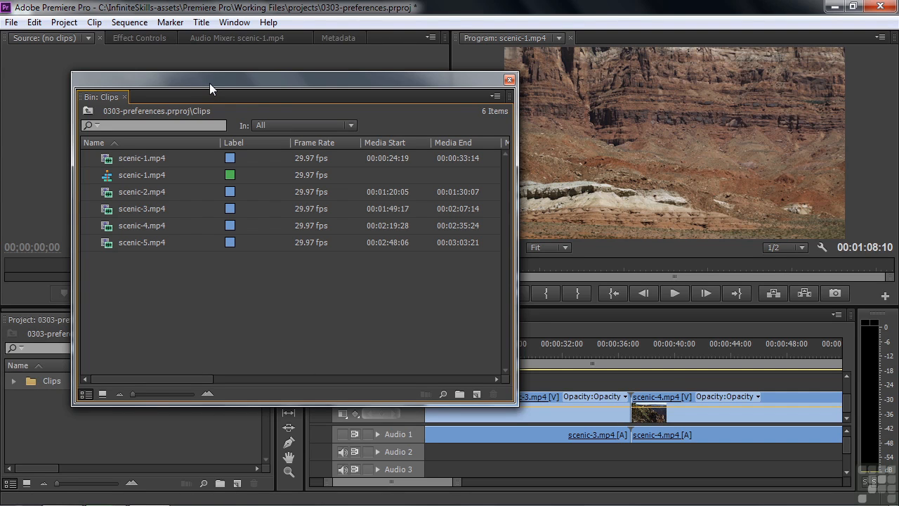
click(509, 80)
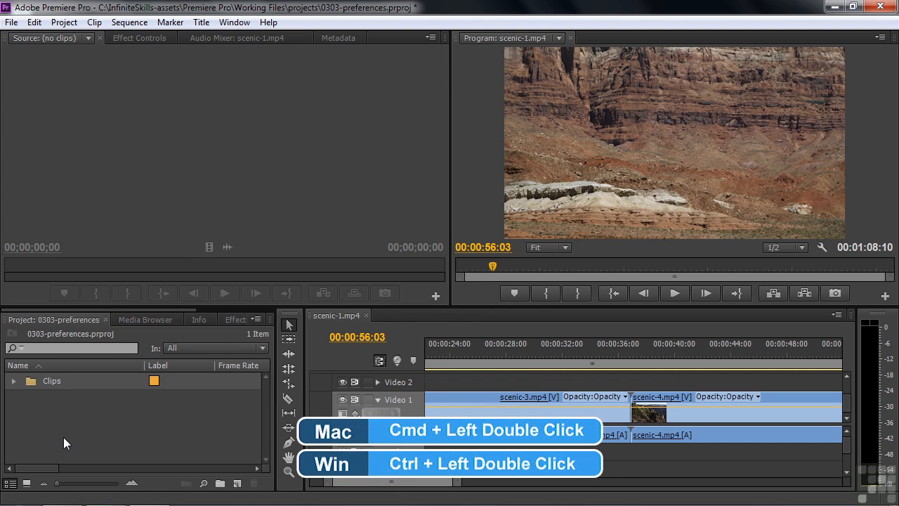
ctrl+double_click(28, 381)
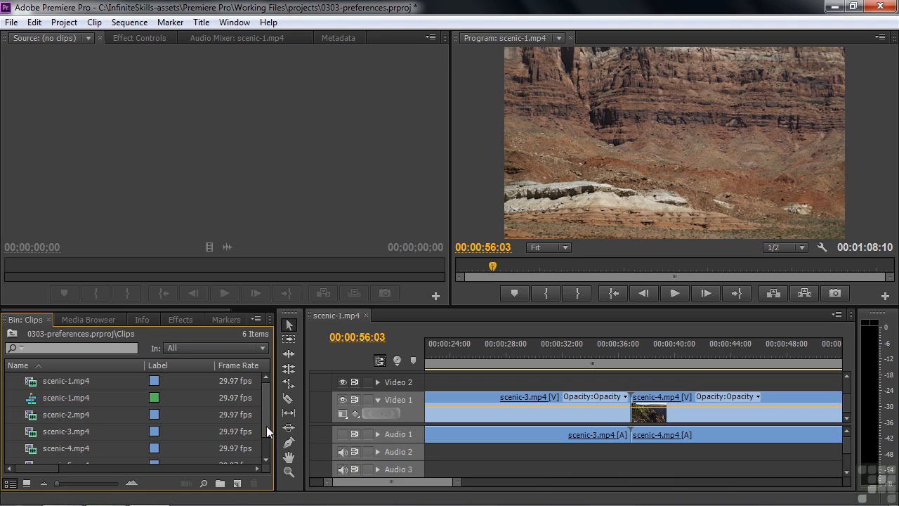
click(13, 335)
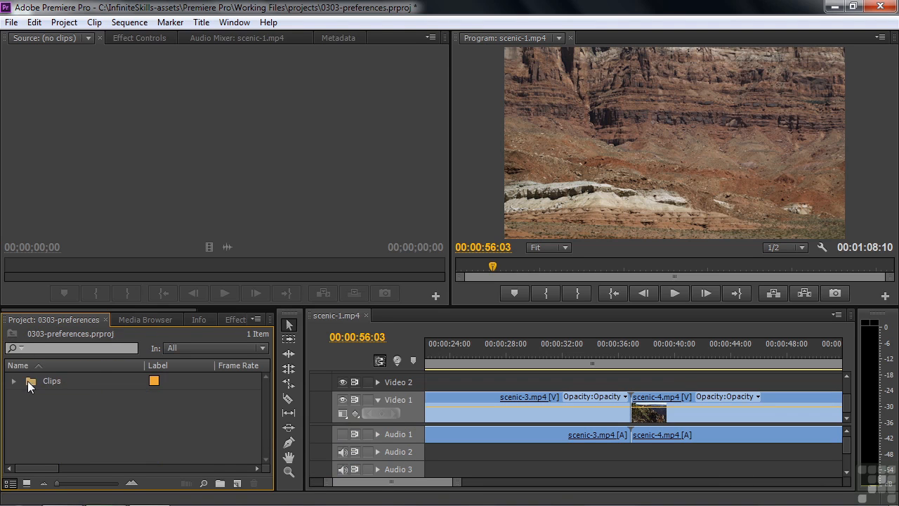
Switch the project to icon view and examine the Clips bin in a separate window and in place.
click(26, 483)
double_click(67, 402)
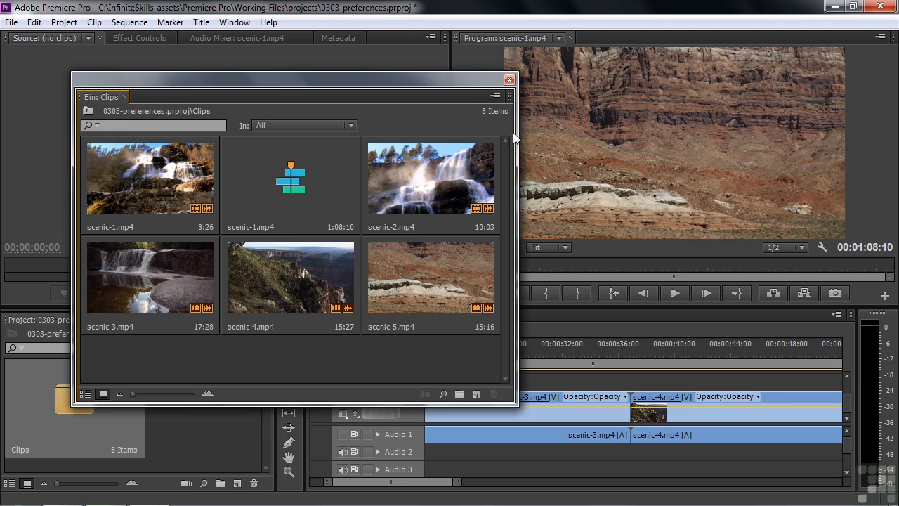
click(510, 79)
double_click(67, 409)
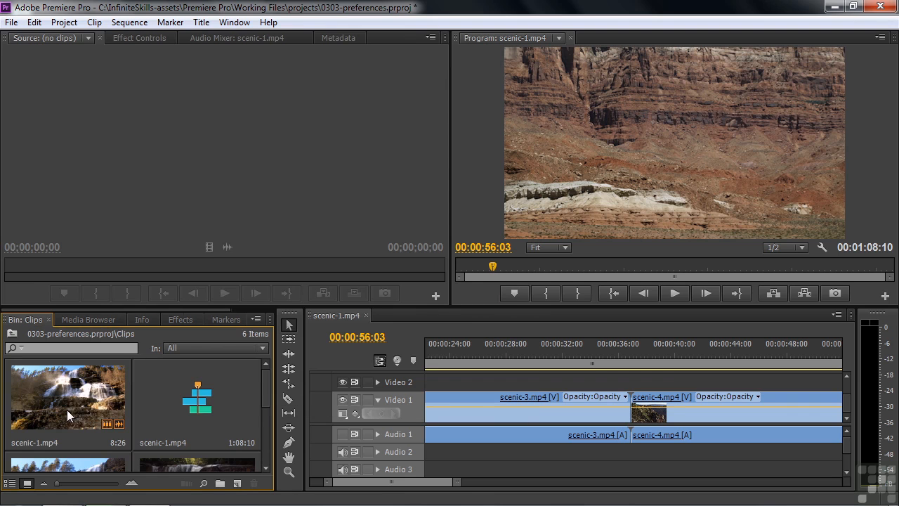
mouse_move(267, 380)
mouse_down()
mouse_move(258, 426)
mouse_move(256, 379)
mouse_up()
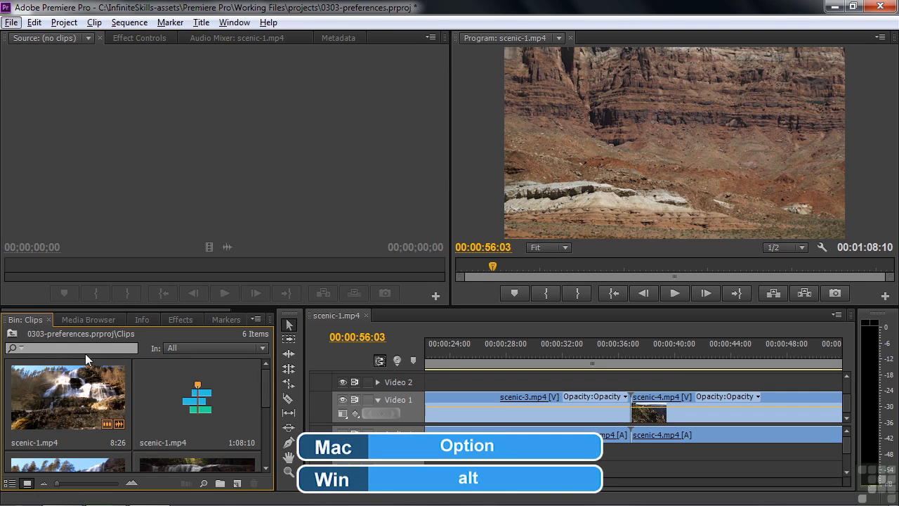
Open the Clips bin in a new tab, compare it with the project tab, close it, and reopen the bin in place.
click(12, 334)
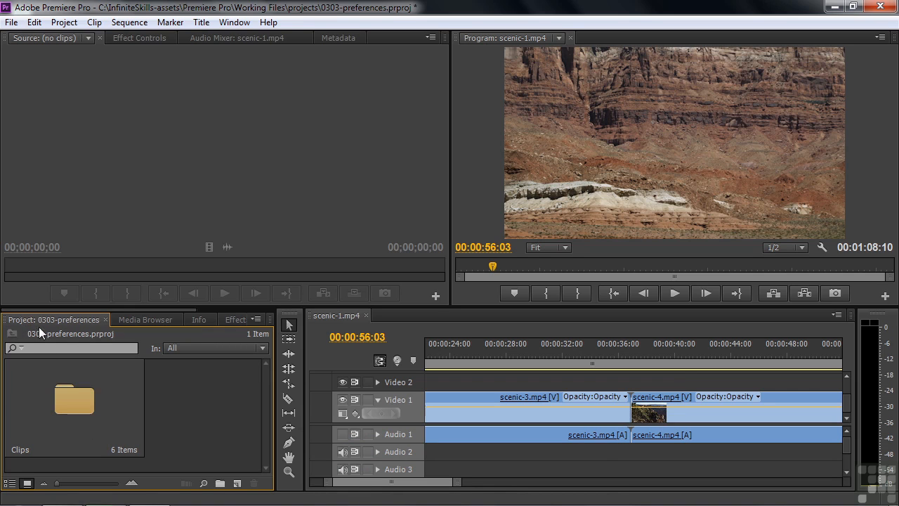
double_click(68, 403)
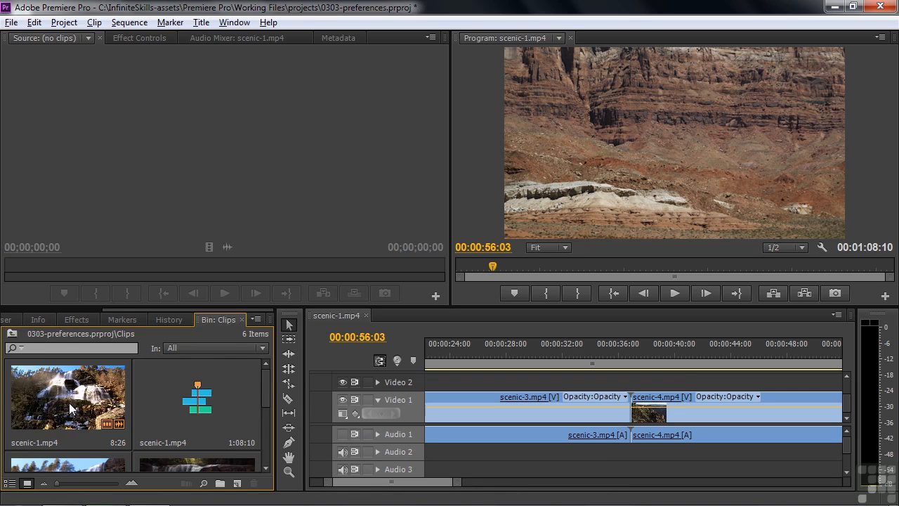
drag(120, 309, 28, 309)
click(28, 321)
drag(172, 310, 274, 307)
click(228, 320)
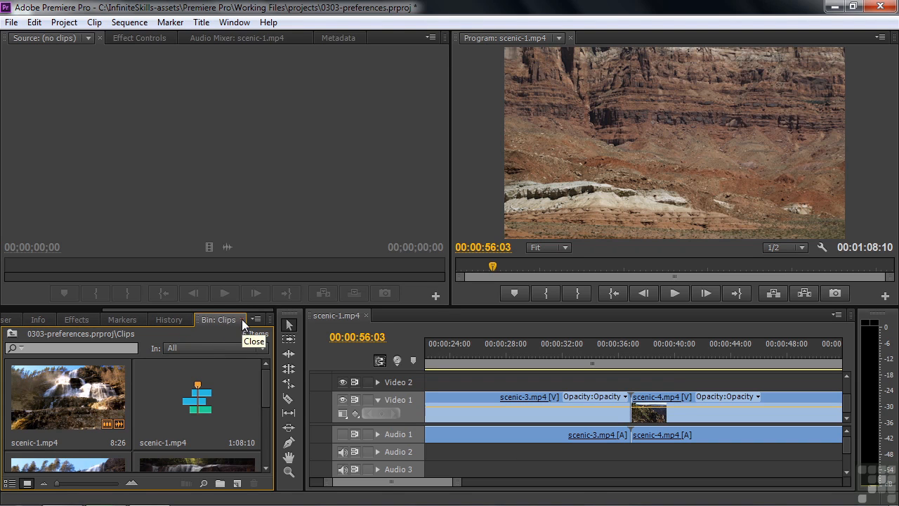
click(243, 320)
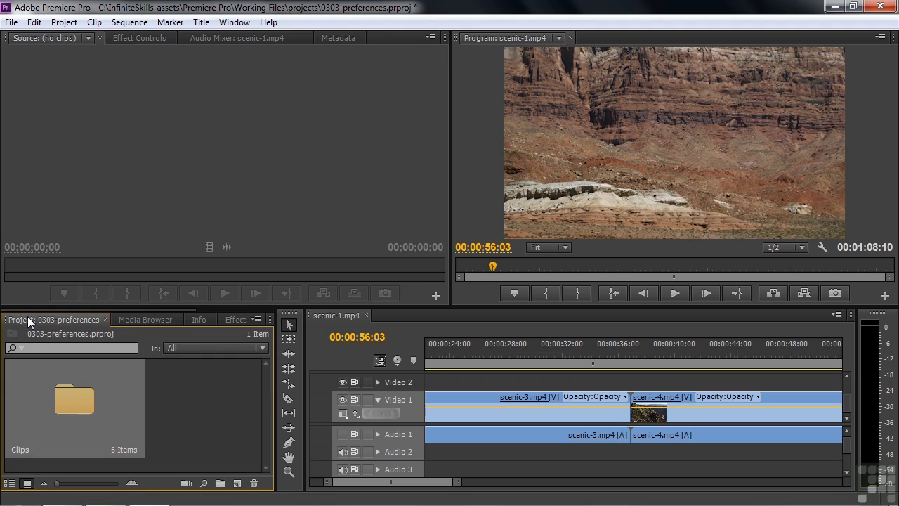
double_click(69, 398)
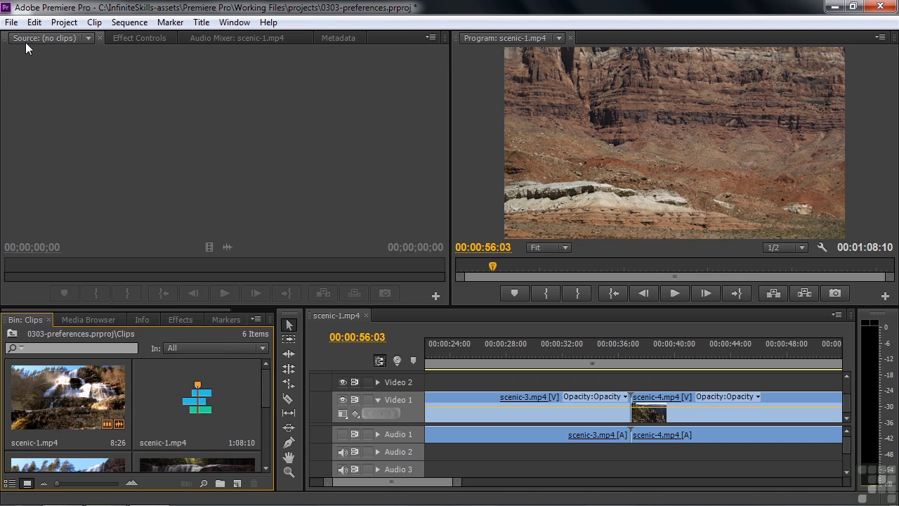
Set the interface Brightness to its lightest in the Appearance preferences and restore it to the default.
click(34, 22)
mouse_move(77, 372)
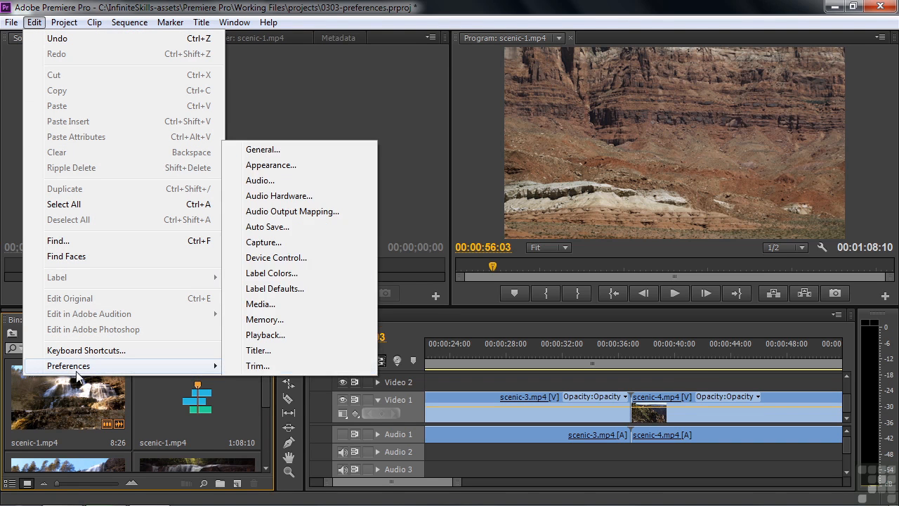
click(294, 152)
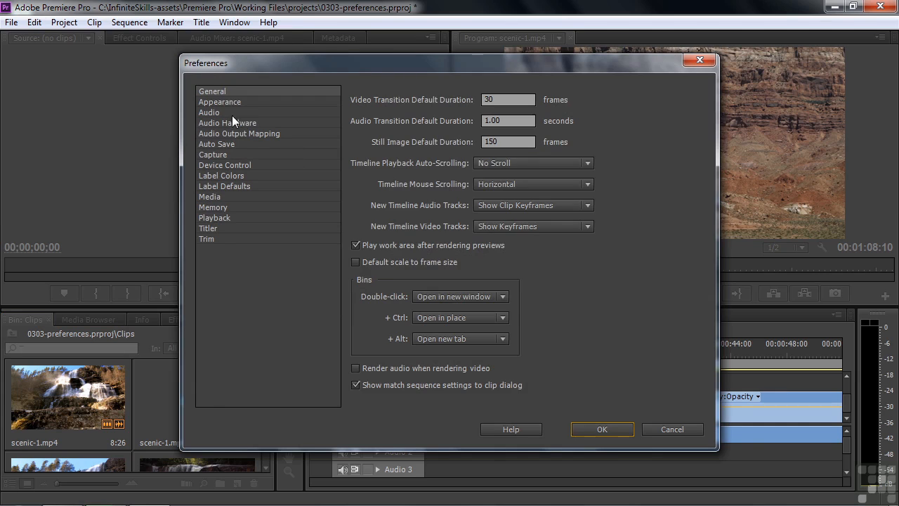
click(220, 102)
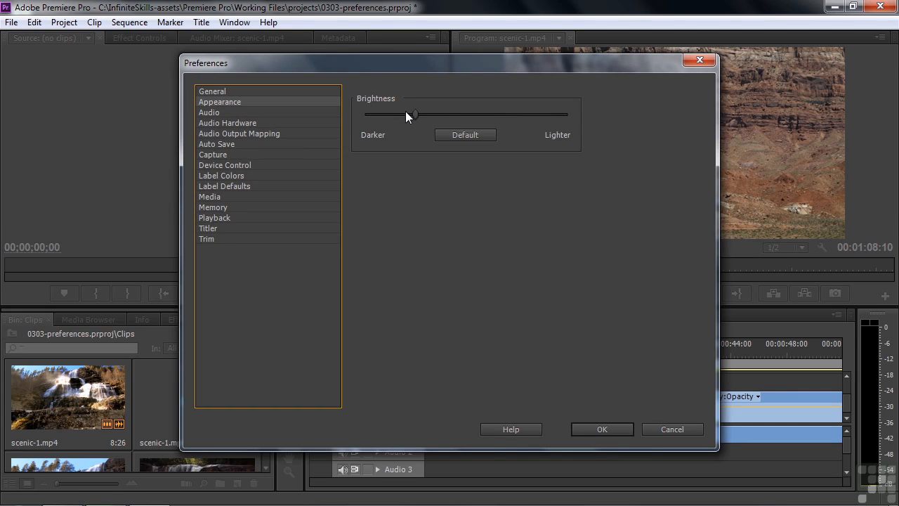
drag(417, 113, 570, 116)
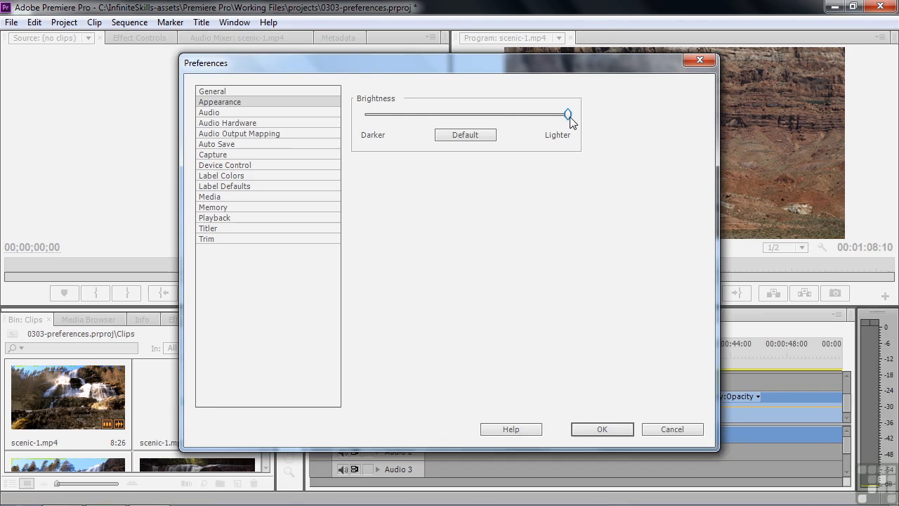
click(475, 134)
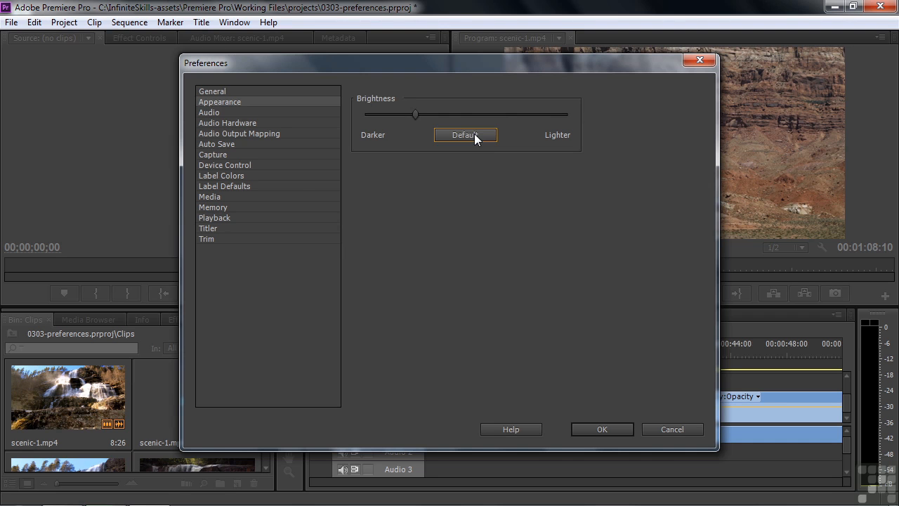
Set the default audio tracks for Stereo Media to Mono in the Audio preferences and apply the change.
click(210, 113)
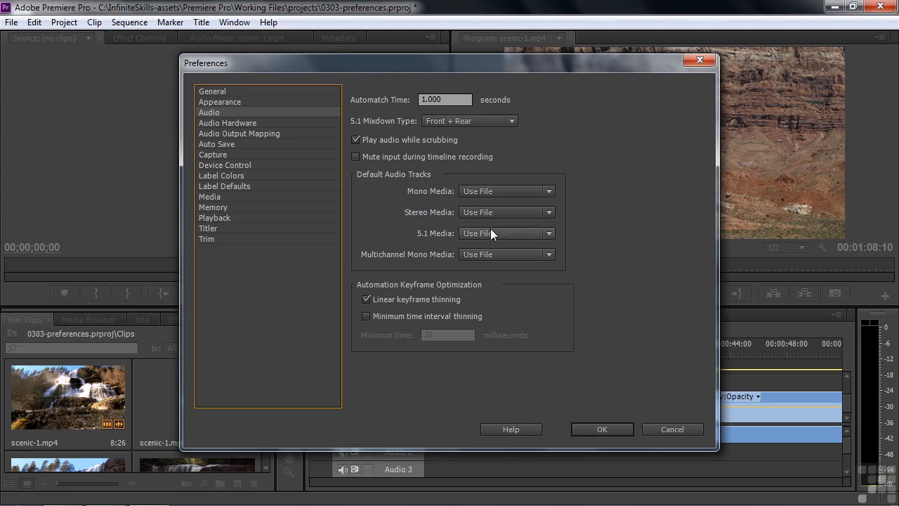
click(548, 212)
click(510, 243)
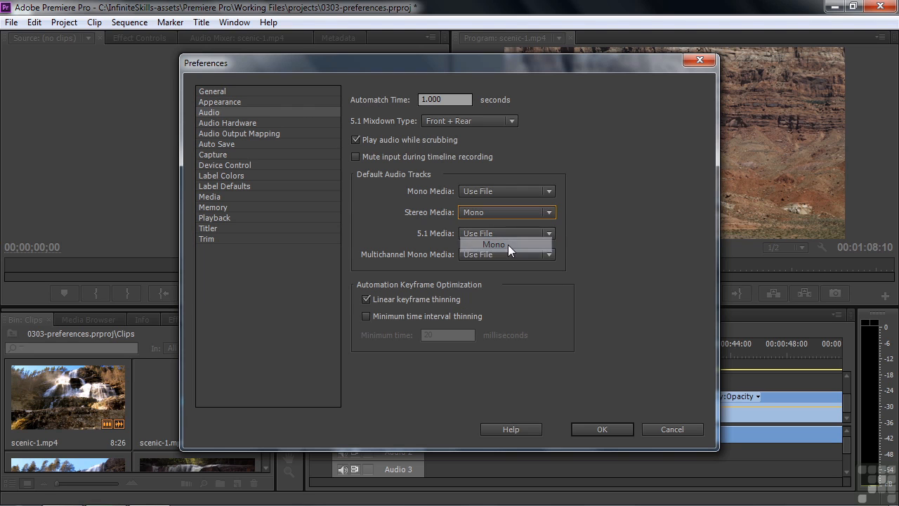
click(602, 429)
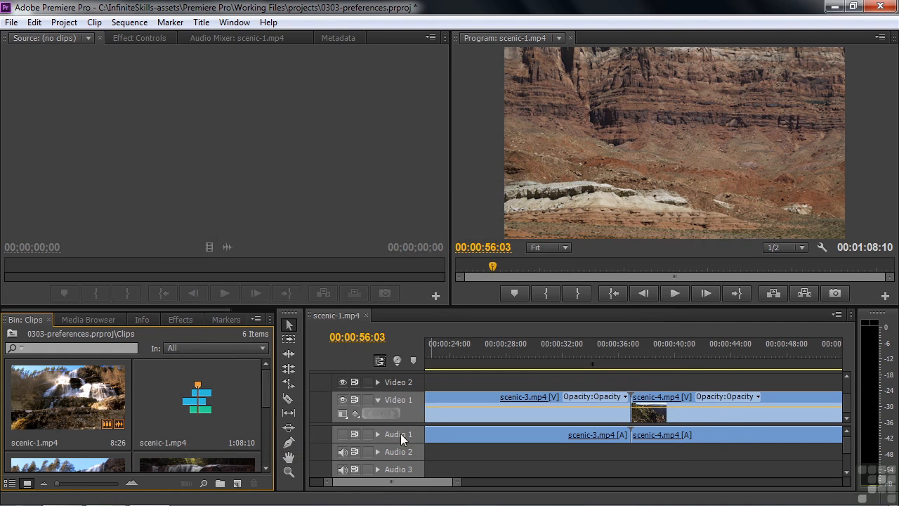
Switch the Clips bin to list view and import scenic-7.mp4 from the Digital Juice stock footage folder.
drag(267, 383, 263, 454)
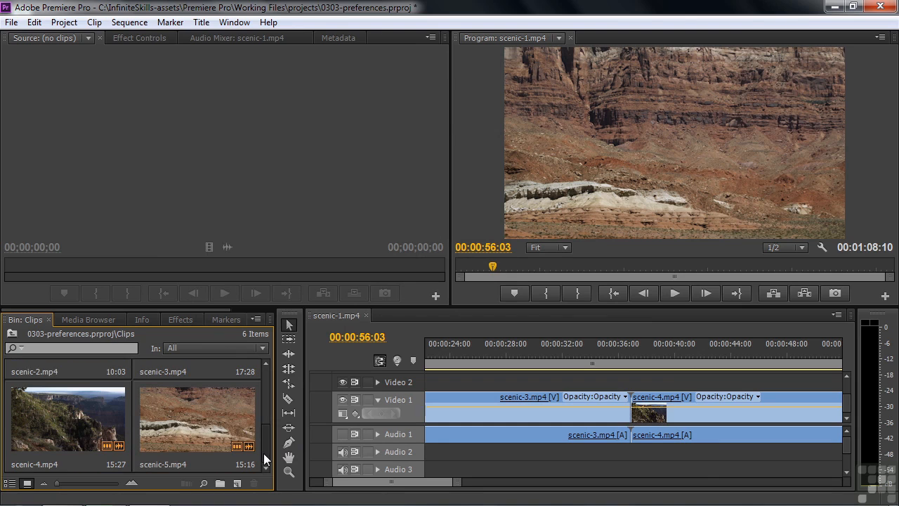
click(11, 484)
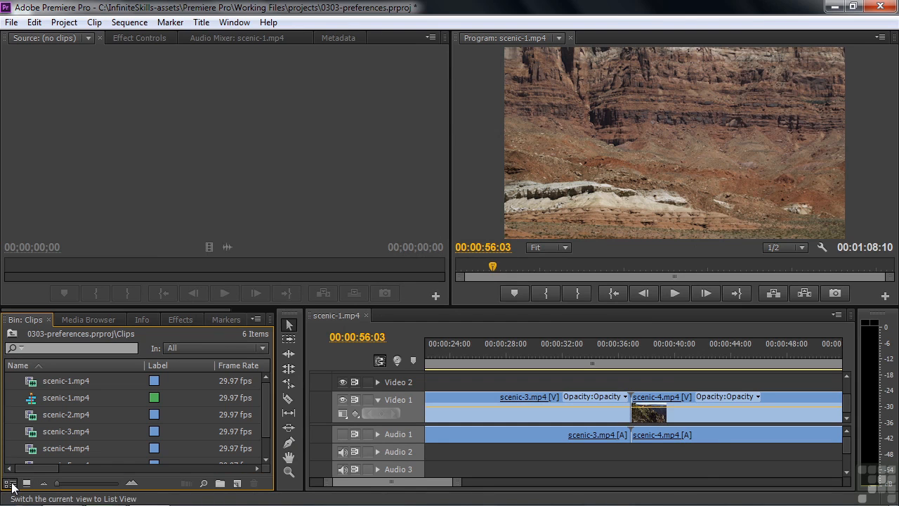
drag(263, 400, 266, 433)
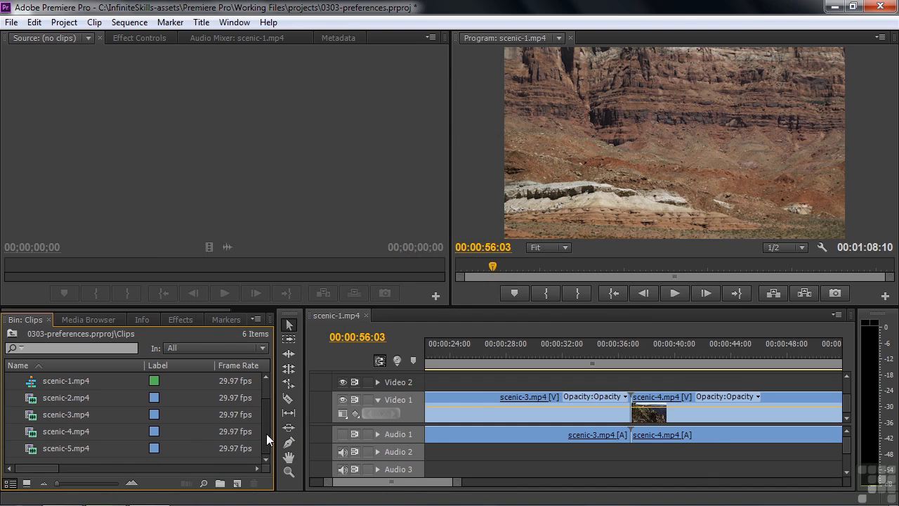
double_click(24, 459)
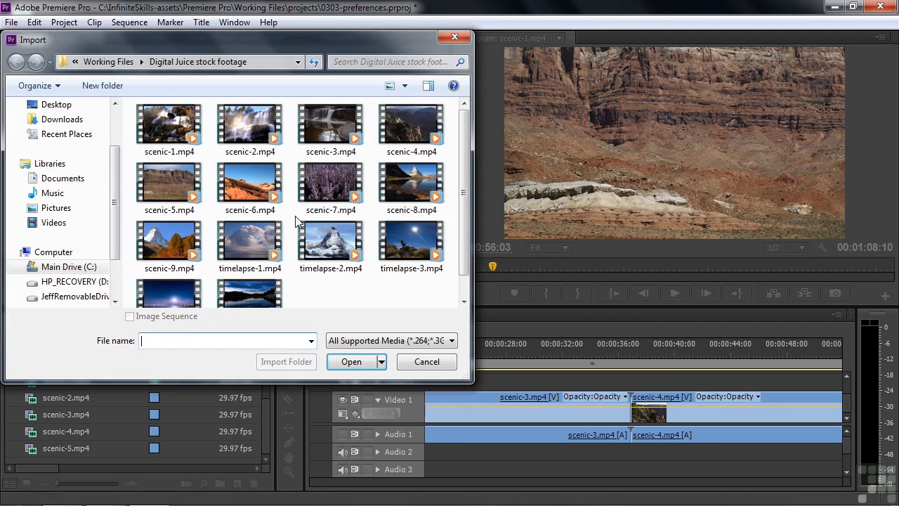
double_click(326, 190)
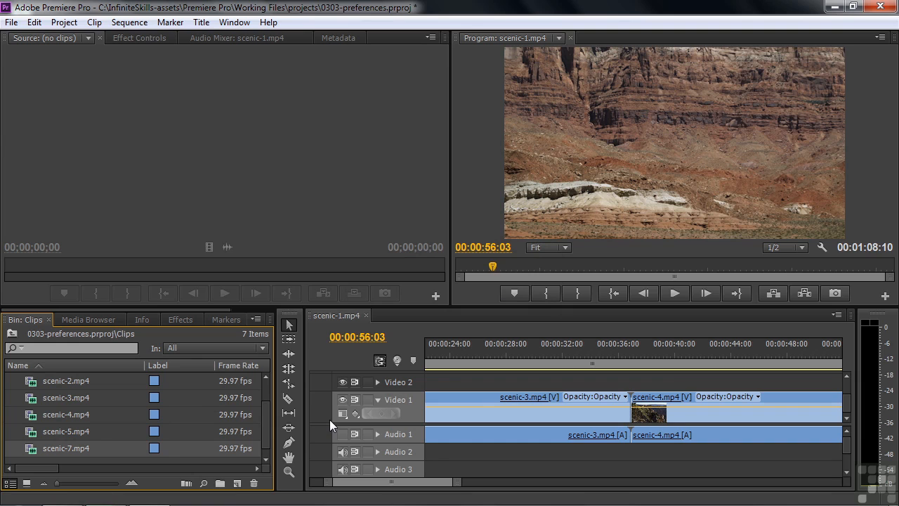
Fit the whole sequence in the timeline and add scenic-7.mp4 on Video 1 directly after scenic-5.mp4.
click(473, 381)
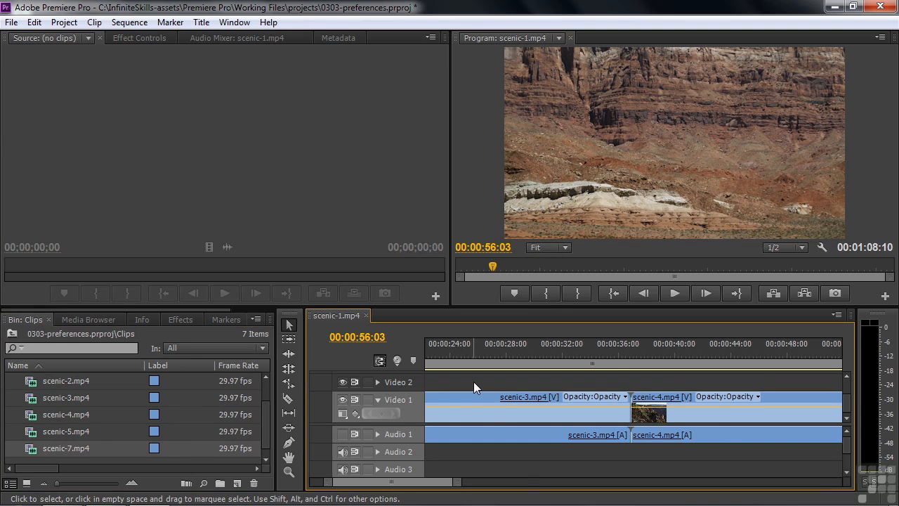
key(backslash)
drag(37, 448, 770, 413)
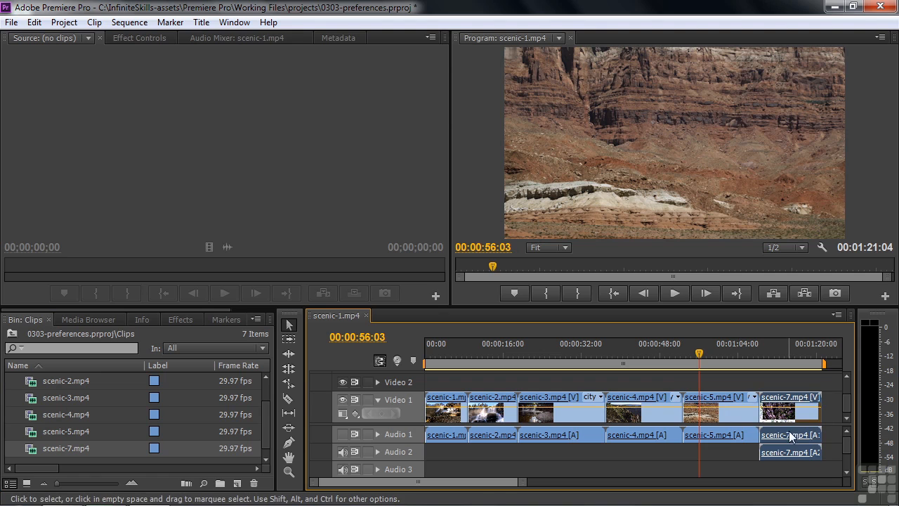
Expand the Audio 1 and Audio 2 tracks and make Audio 1 taller to compare scenic-7.mp4's separate mono channels.
click(378, 434)
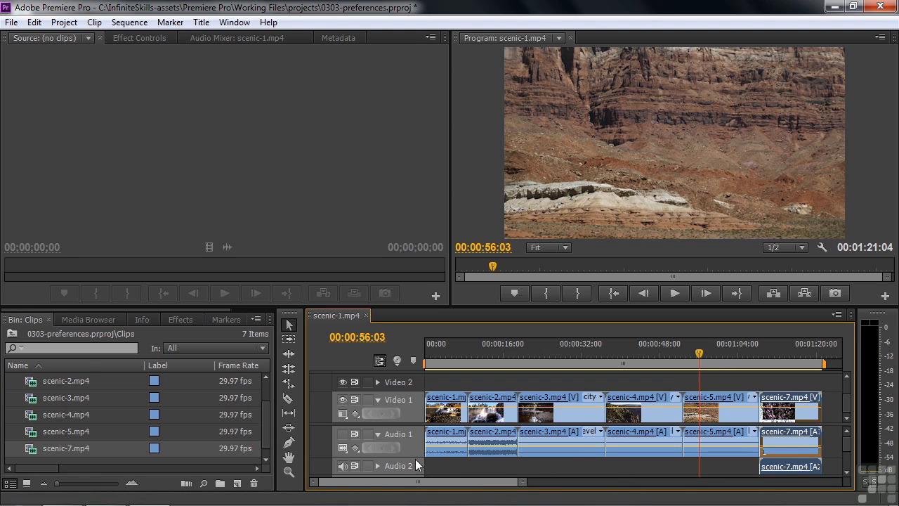
drag(411, 457, 411, 464)
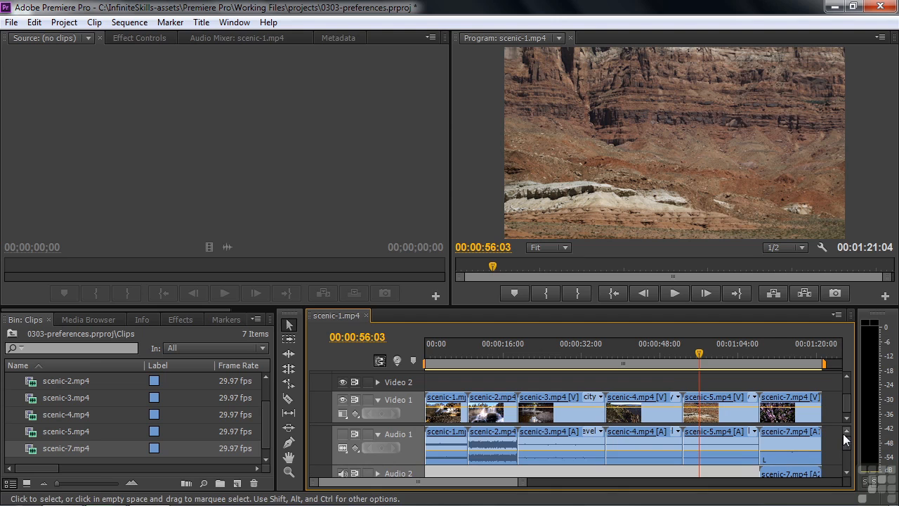
drag(847, 440, 849, 447)
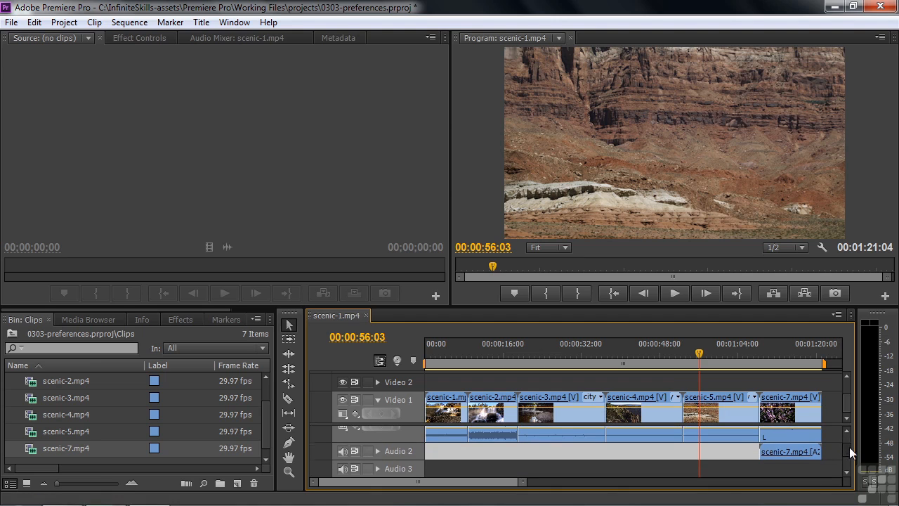
click(377, 451)
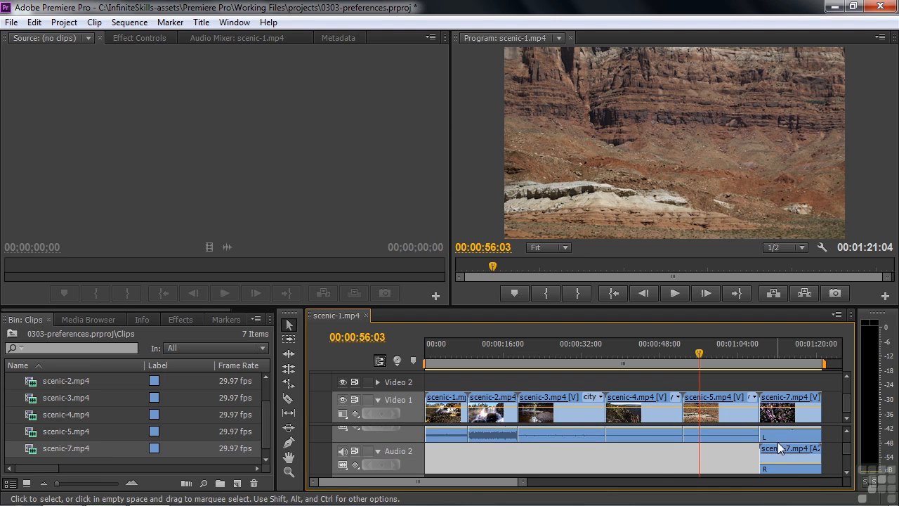
mouse_move(779, 437)
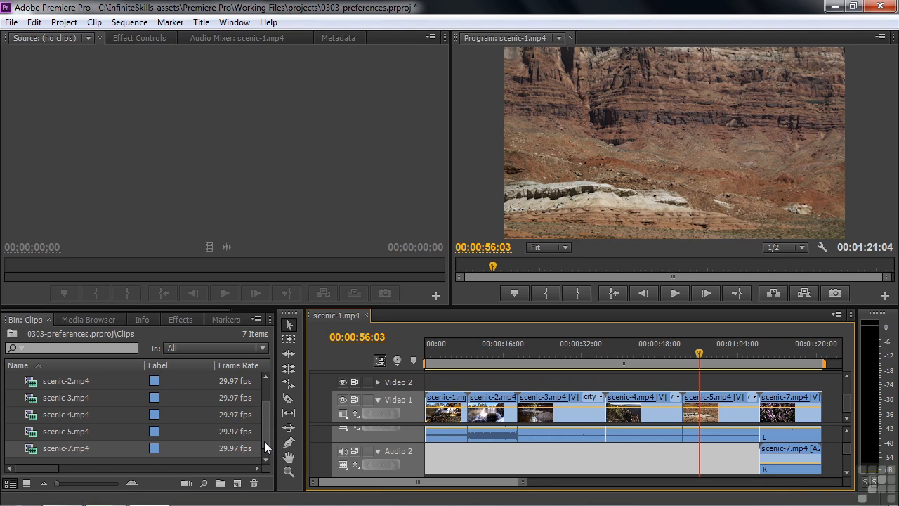
Set the default audio tracks for Stereo Media back to Use File in the Audio preferences.
drag(264, 442, 263, 425)
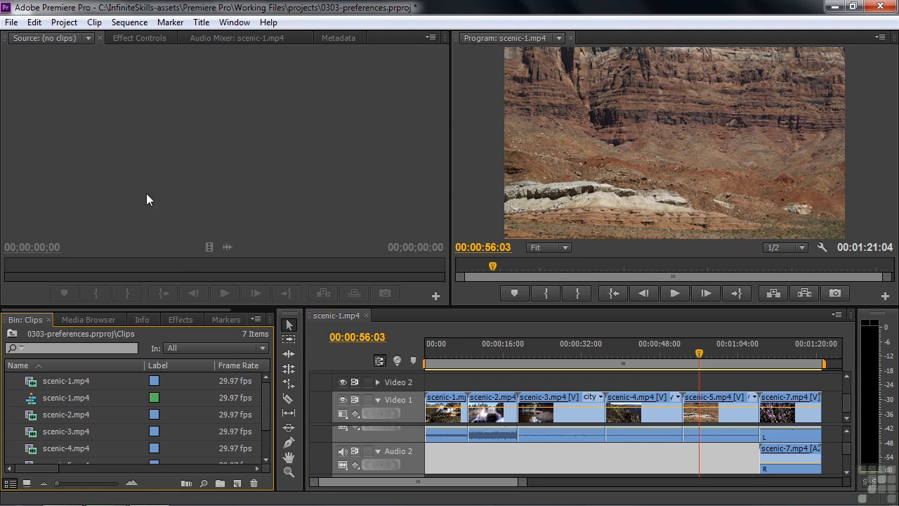
click(34, 24)
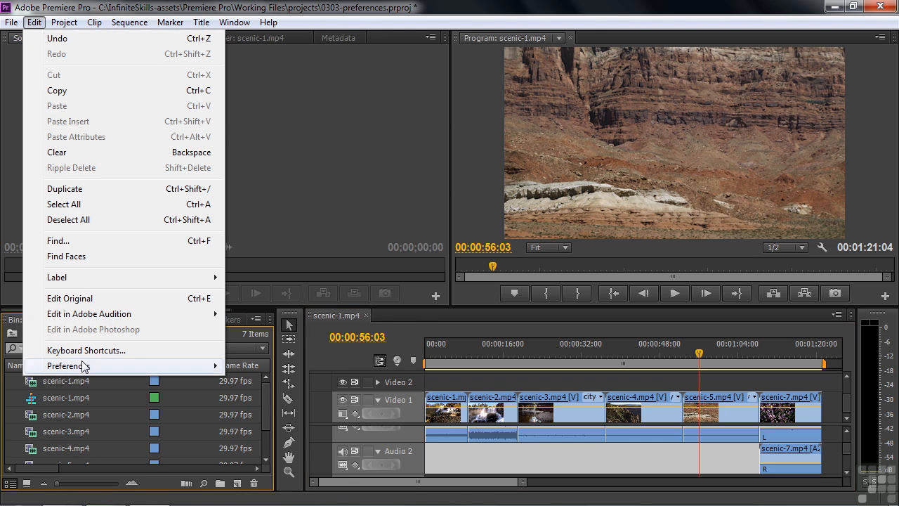
mouse_move(84, 367)
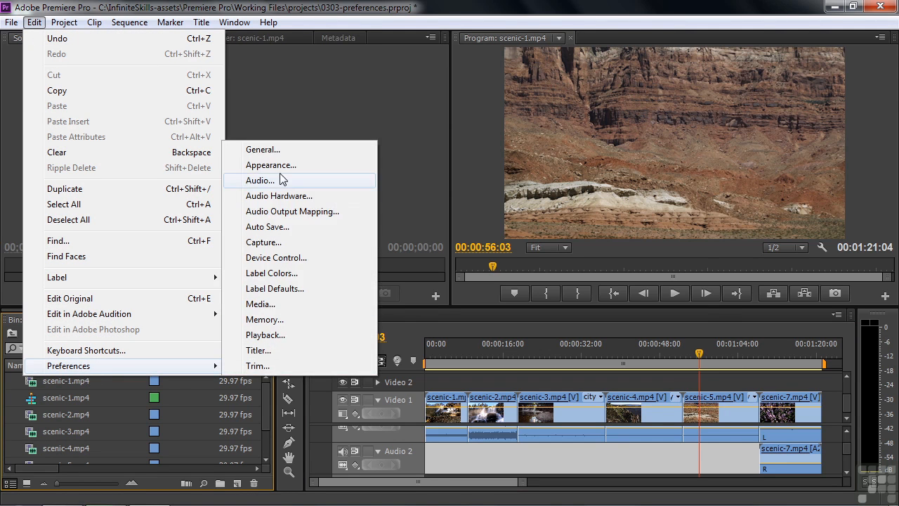
click(281, 179)
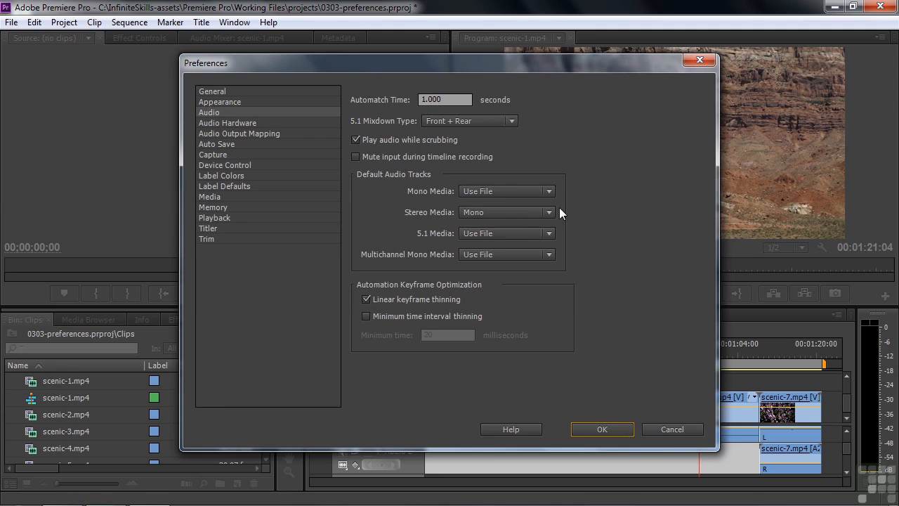
click(549, 212)
click(505, 228)
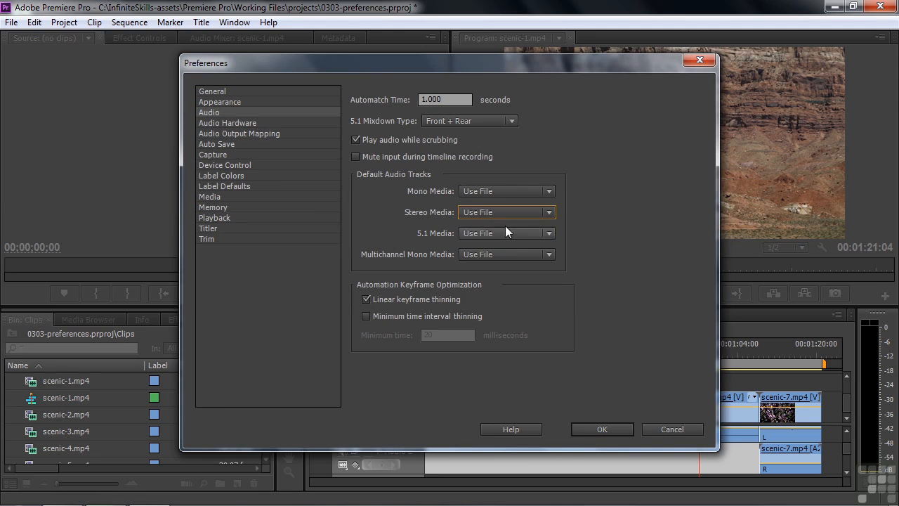
Check the available default devices in the Audio Hardware preferences and keep Premiere Pro WDM Sound selected.
click(224, 124)
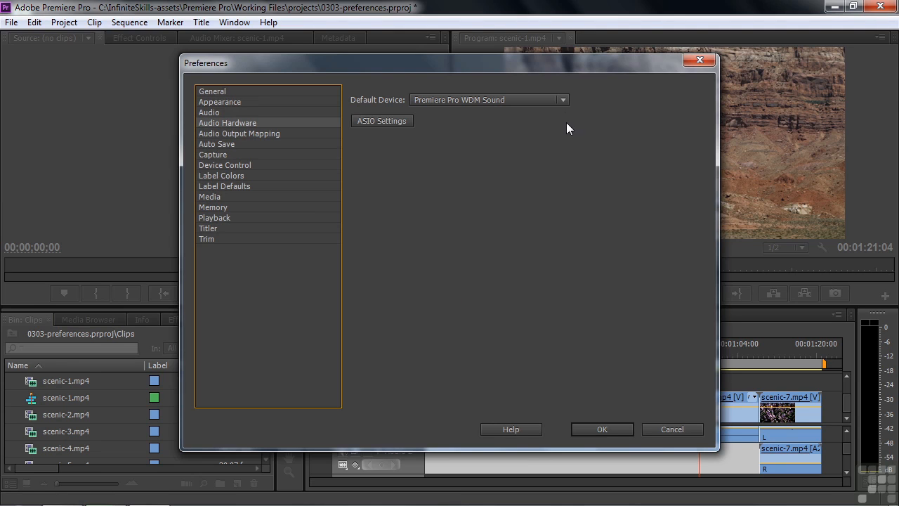
click(564, 100)
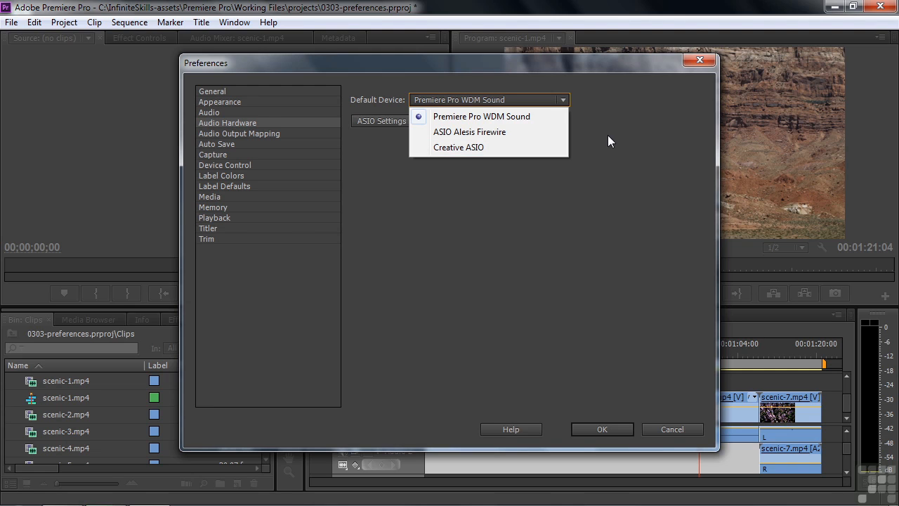
click(537, 115)
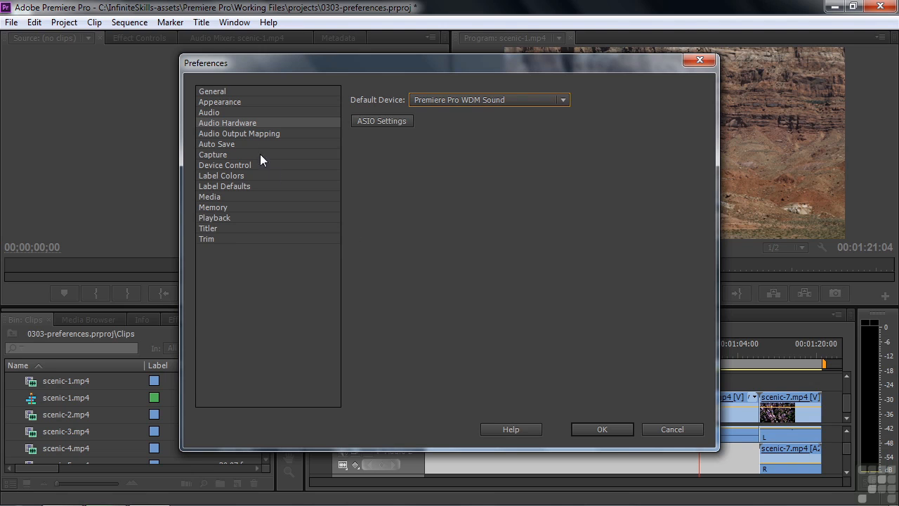
Review the Audio Output Mapping, Auto Save, Capture and Device Control preferences.
click(246, 135)
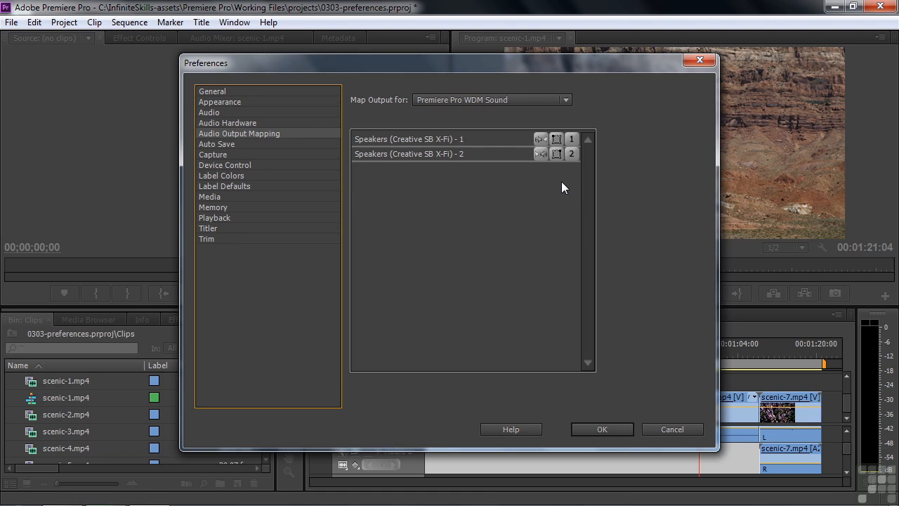
click(218, 144)
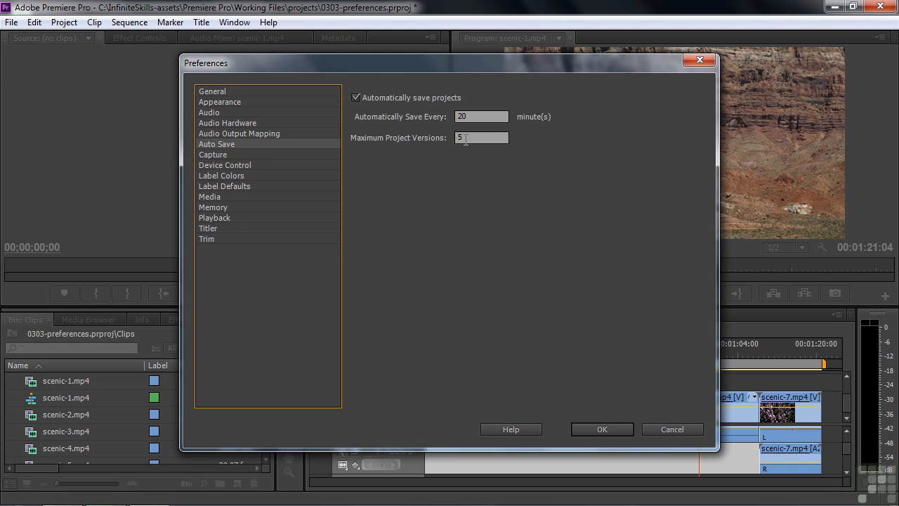
click(216, 154)
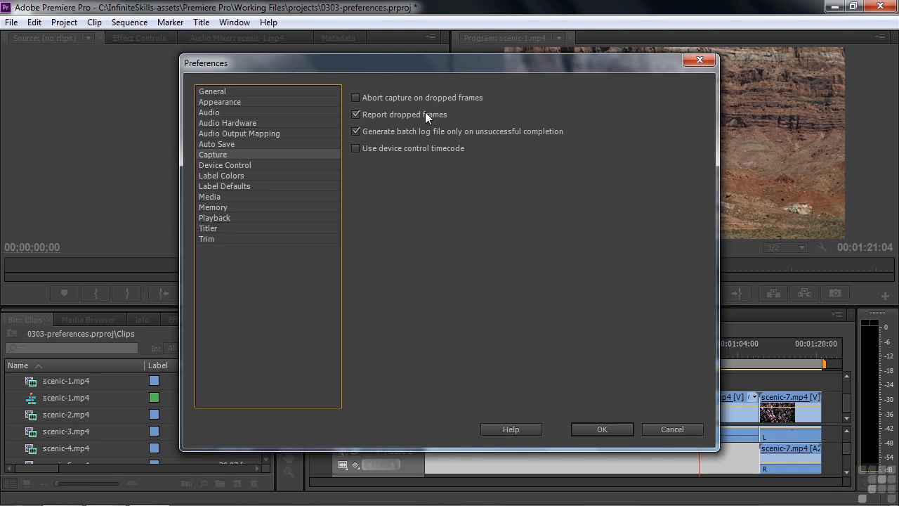
click(236, 166)
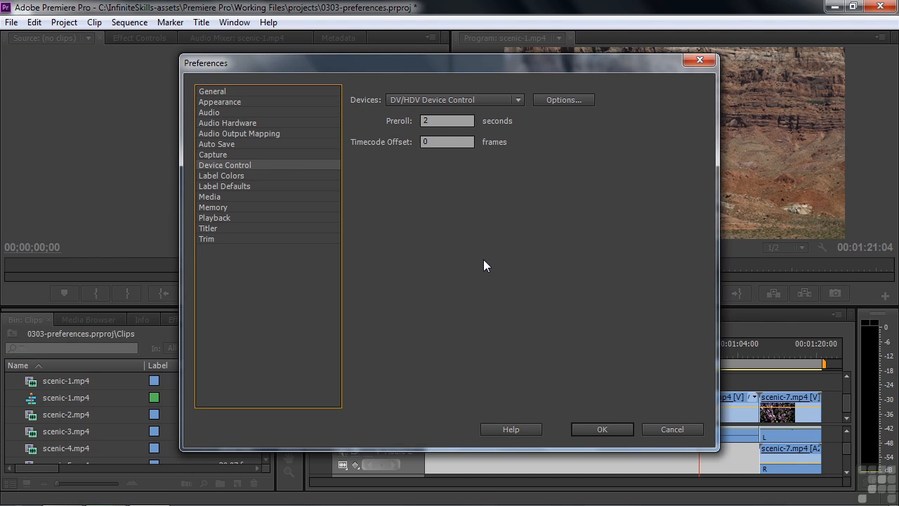
Review the Label Defaults and Label Colors preferences, viewing the Forest label's colour settings without changing them.
click(237, 186)
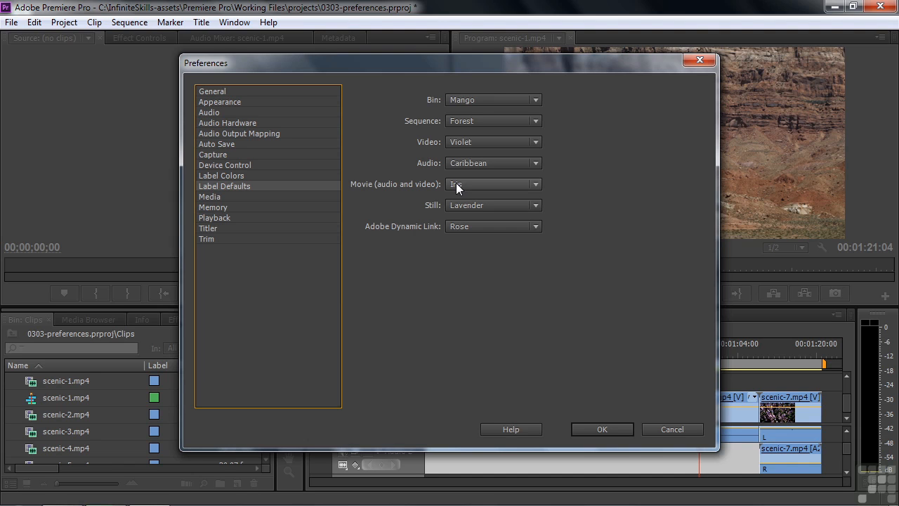
key(Up)
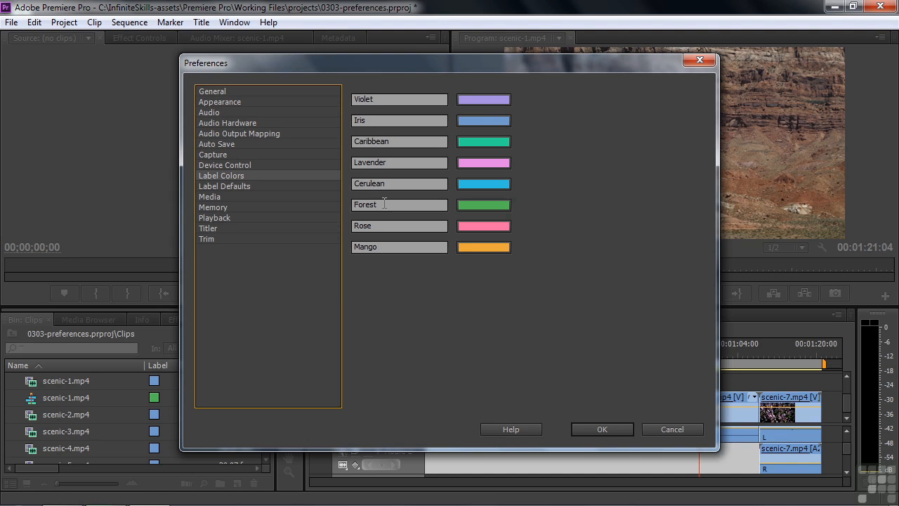
click(483, 205)
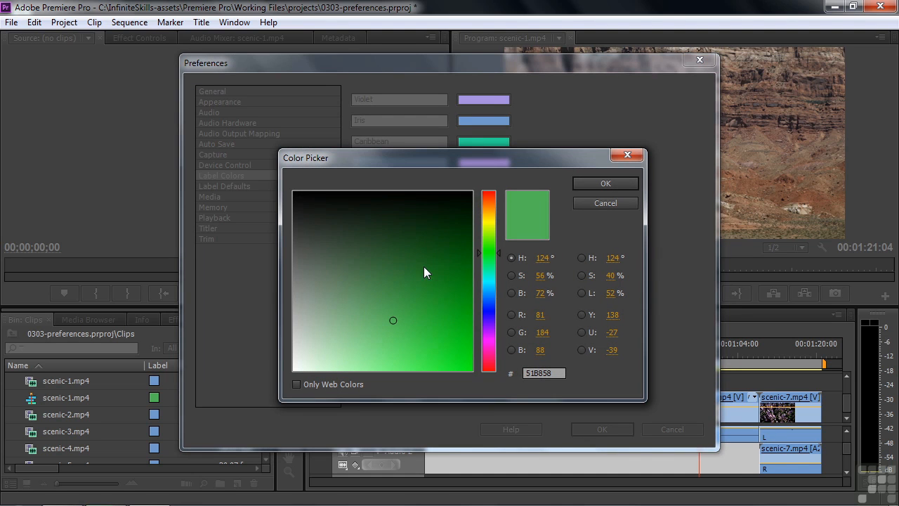
click(604, 203)
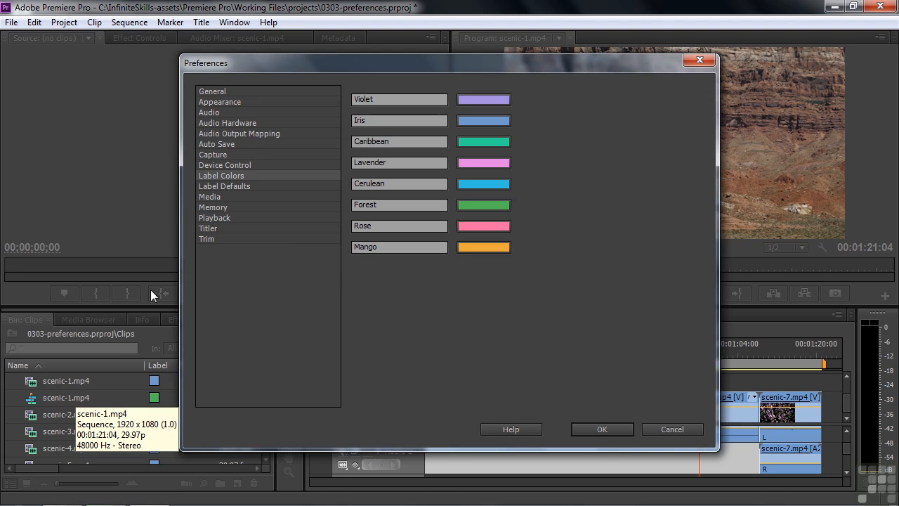
Review the Media and Memory preferences, keeping rendering optimized for Performance.
click(210, 198)
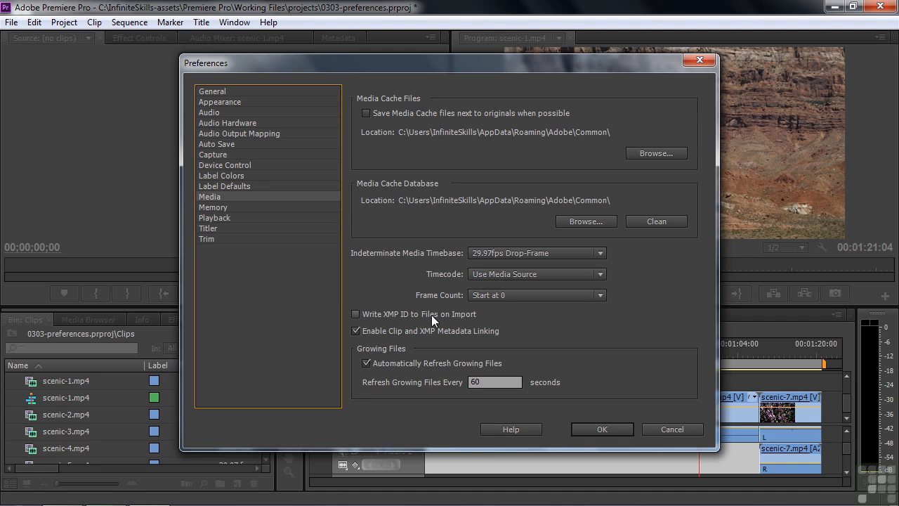
click(211, 208)
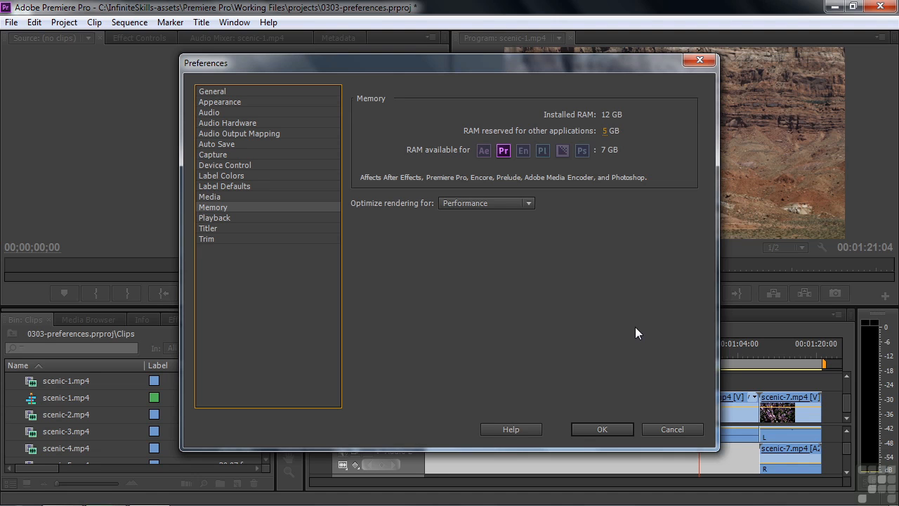
click(529, 204)
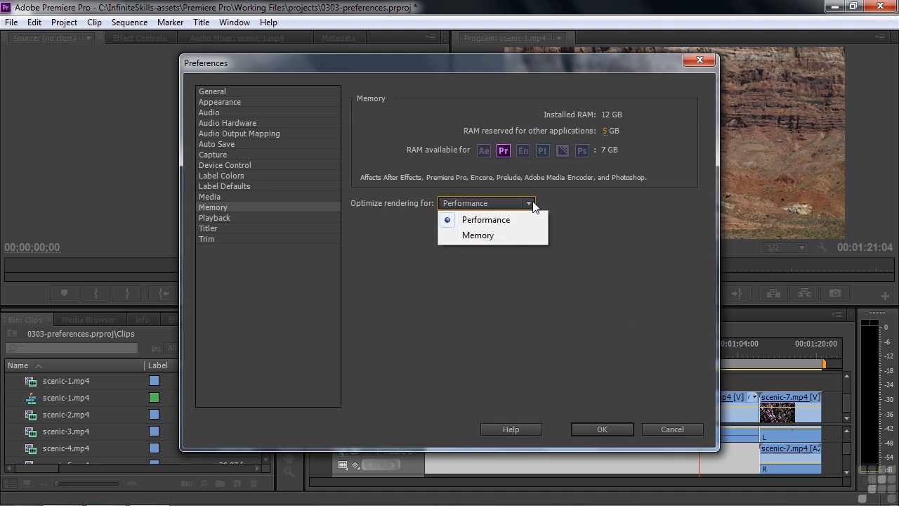
click(497, 221)
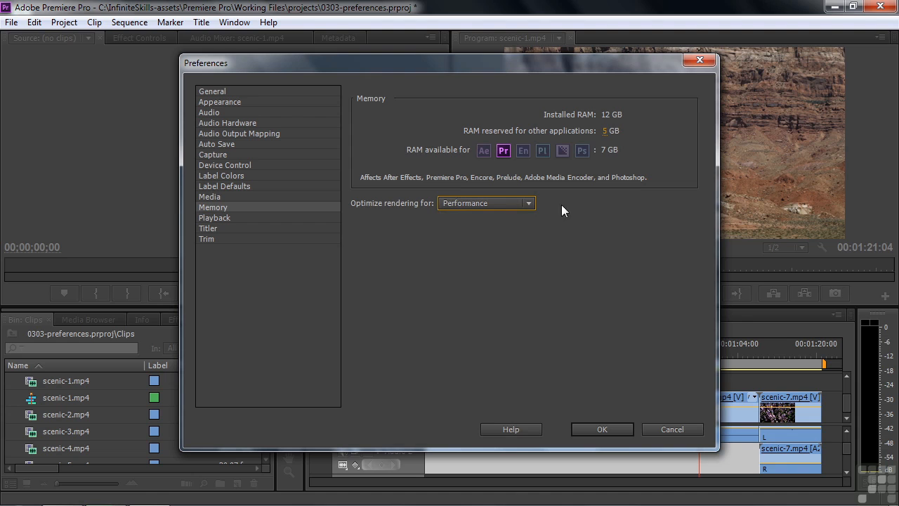
Review the Playback and Titler preferences and apply the preference changes.
click(212, 218)
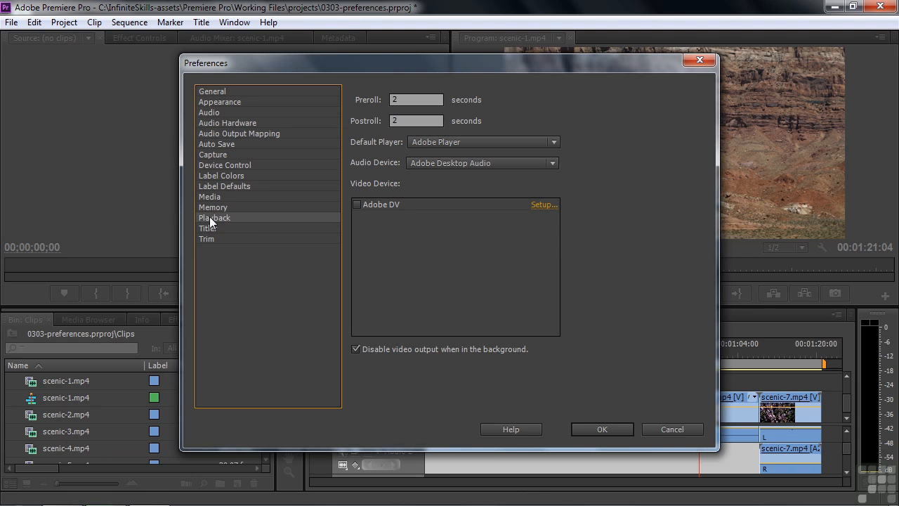
click(208, 229)
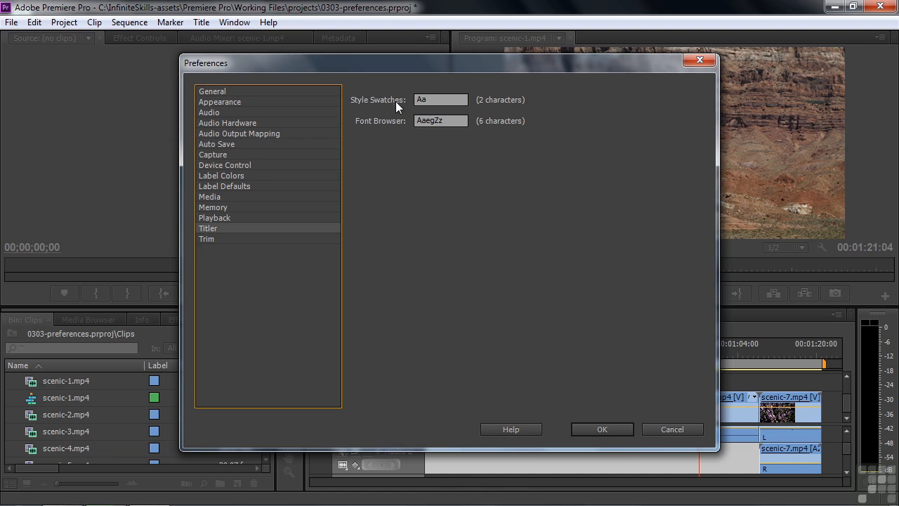
click(602, 430)
Create a new 1920 x 1080 still title named Title 01 at 29.97fps Non-Drop-Frame with square pixels.
click(201, 22)
mouse_move(214, 38)
click(413, 38)
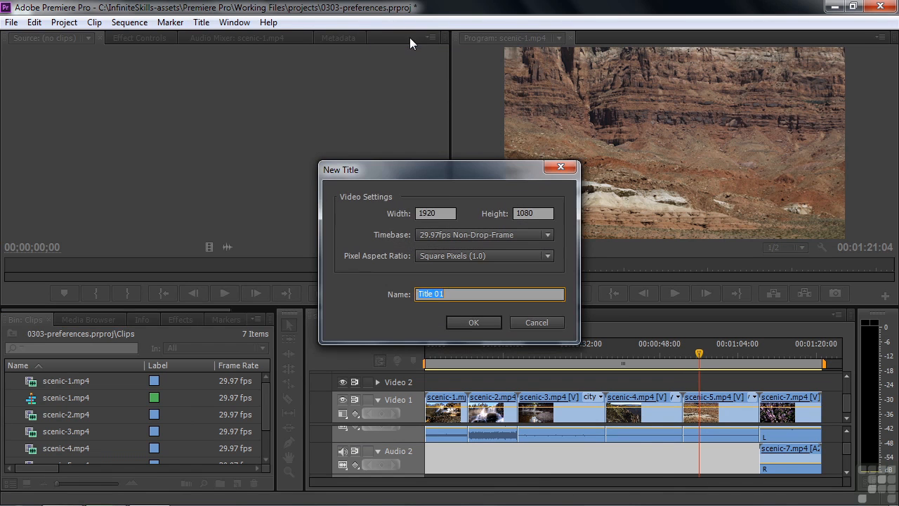
click(465, 317)
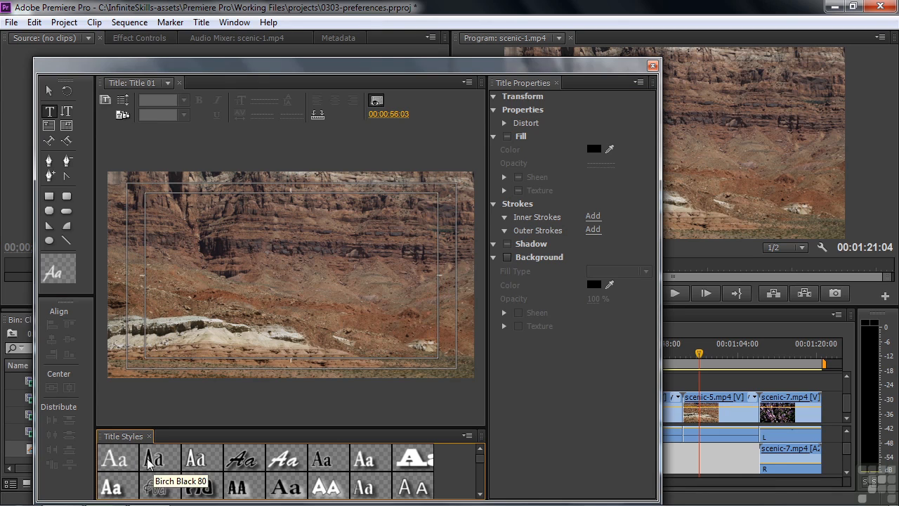
Start a text object in the title, examine the sample characters in the Font Family list, and close the title window.
click(209, 291)
click(640, 208)
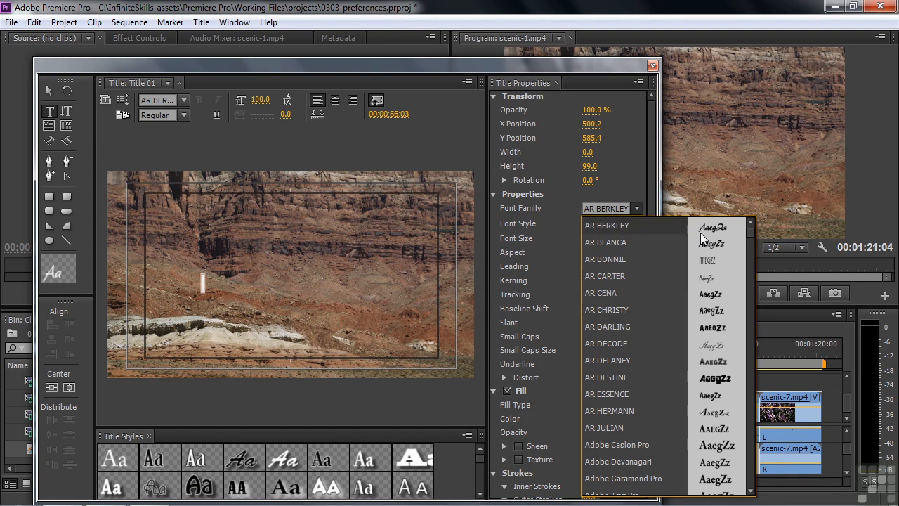
click(647, 108)
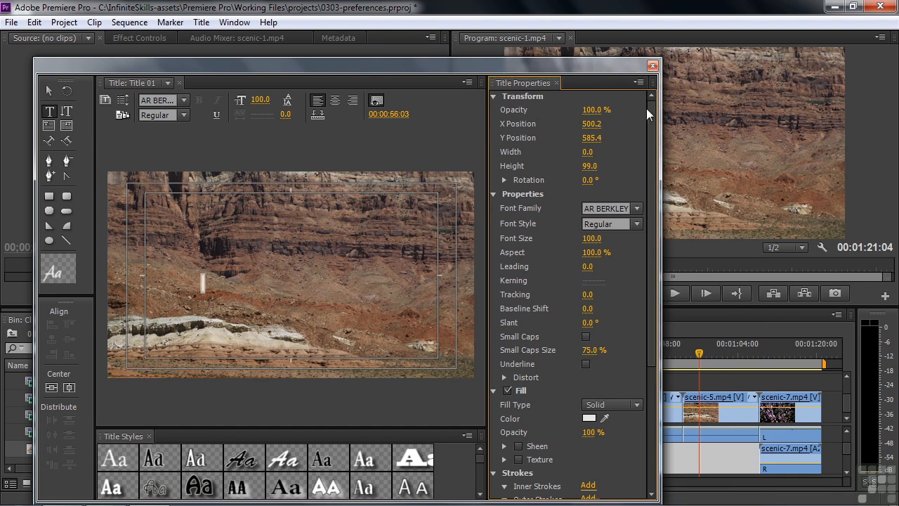
click(652, 65)
Review the Large Trim Offset and Selection tool options in the Trim preferences, then close the preferences.
click(34, 21)
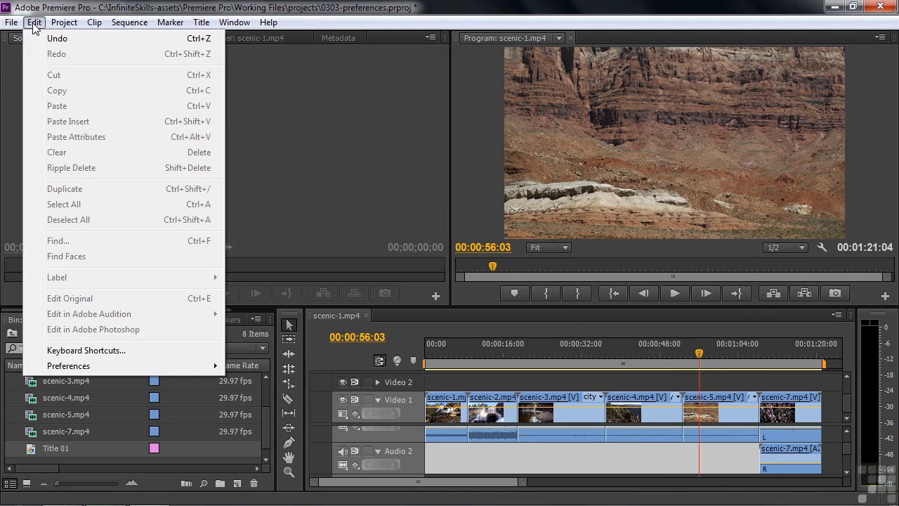
mouse_move(70, 366)
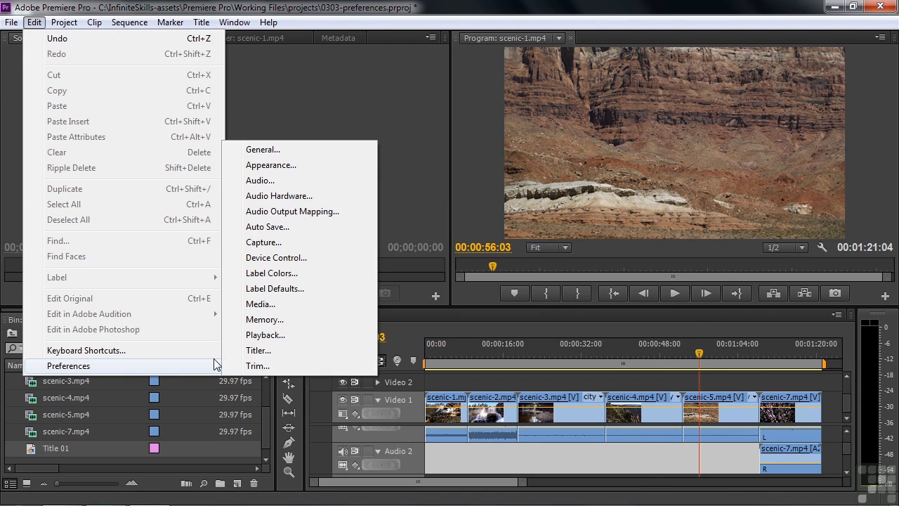
click(271, 368)
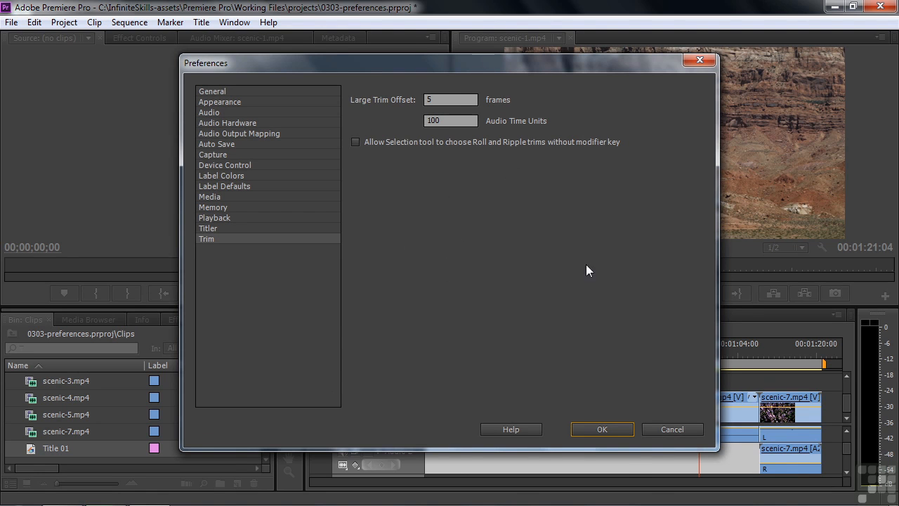
click(609, 430)
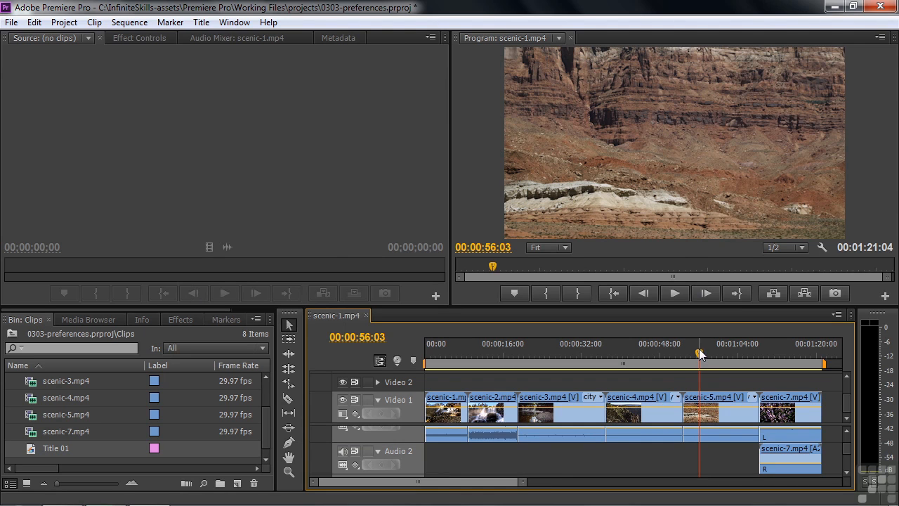
Enter trim mode at the cut between scenic-4.mp4 and scenic-5.mp4 and ripple-trim scenic-5's start forward 15 frames in five-frame jumps.
key(t)
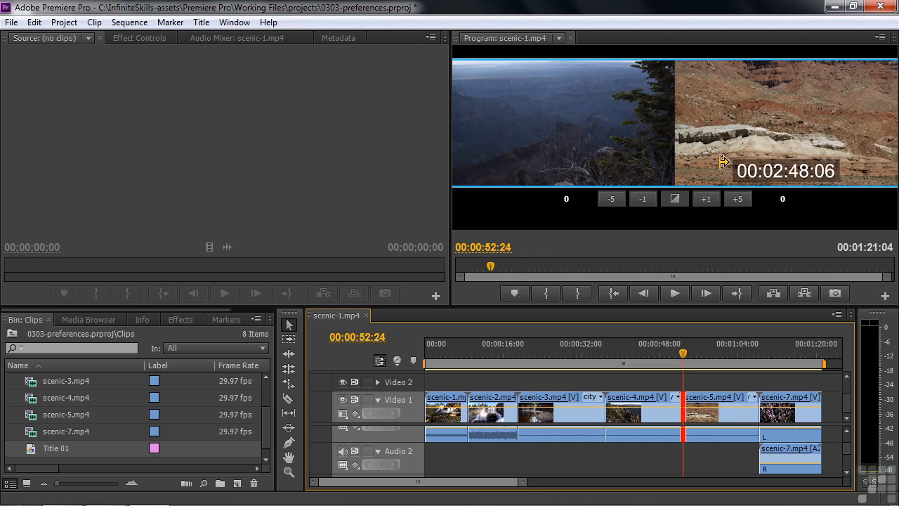
click(738, 199)
click(740, 200)
click(740, 200)
click(739, 199)
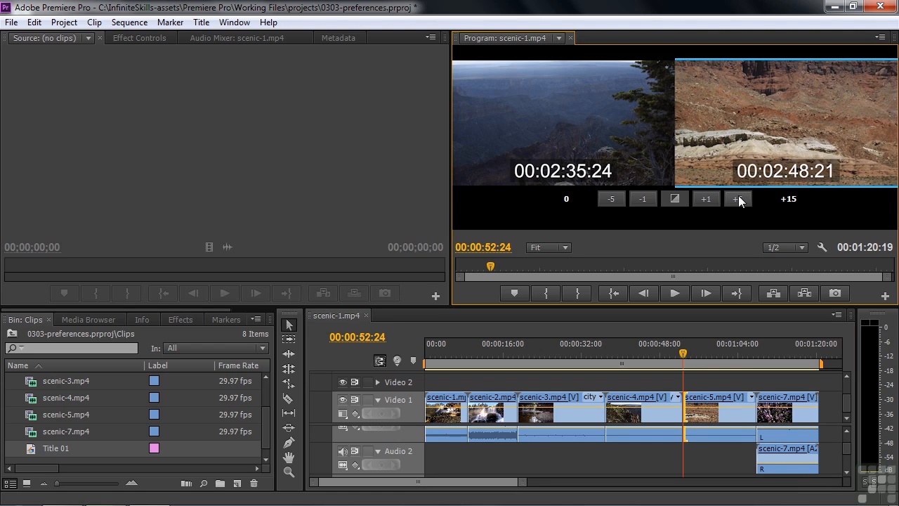
Restore scenic-5.mp4's start by trimming back 15 frames, then ripple-trim the end of outgoing scenic-4.mp4 back 15 frames.
click(611, 201)
click(613, 201)
click(614, 202)
click(615, 134)
click(613, 200)
click(613, 199)
click(613, 199)
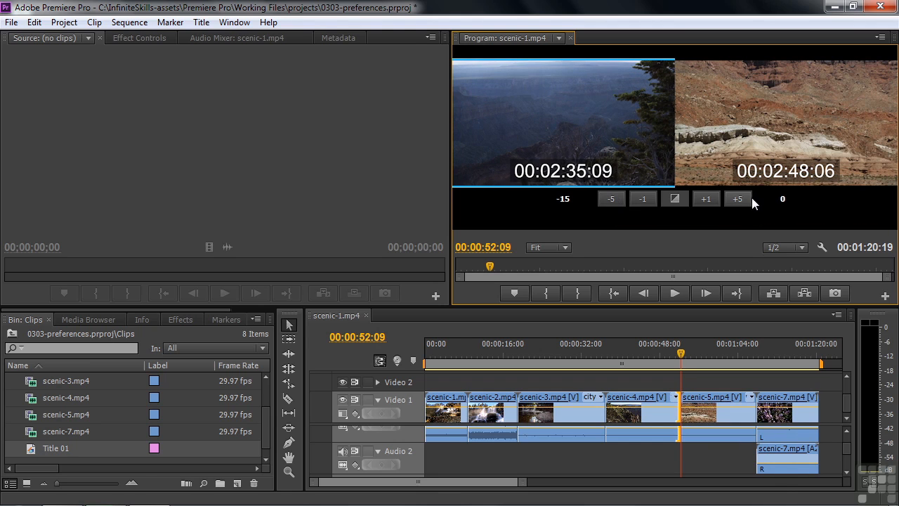
Set the Large Trim Offset to 30 frames in the Trim preferences and apply it.
click(34, 22)
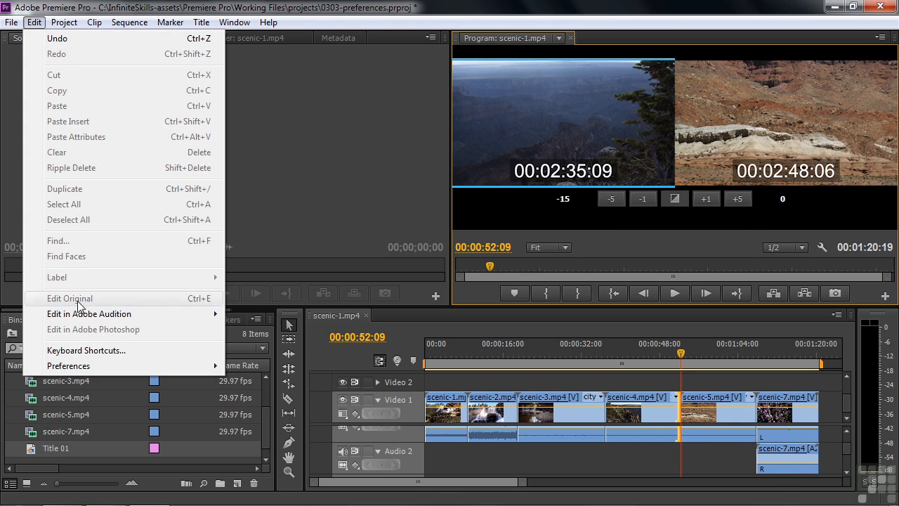
mouse_move(86, 367)
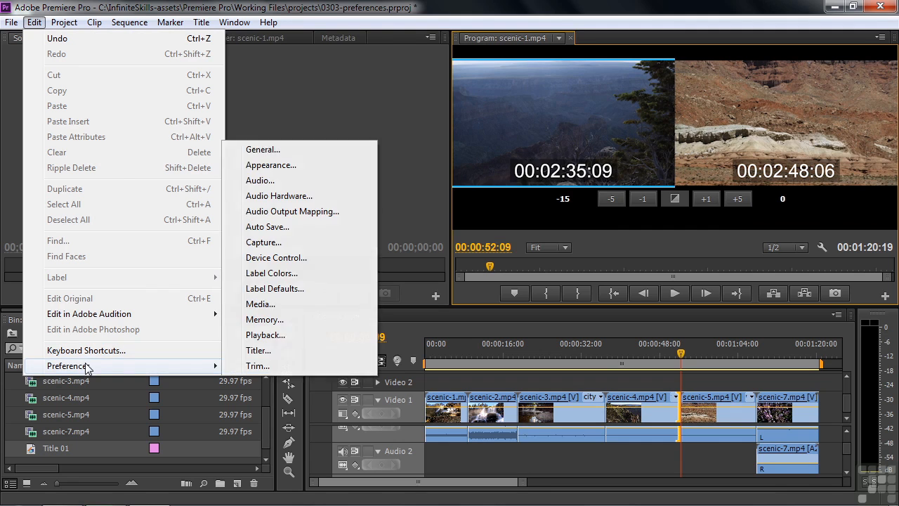
click(257, 365)
click(443, 101)
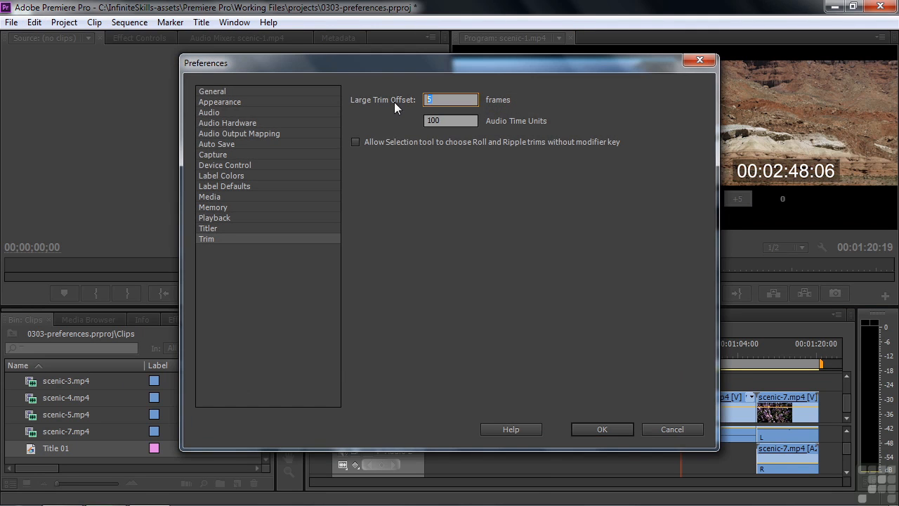
text(30)
click(610, 433)
Ripple-trim scenic-5.mp4's start forward 120 frames using the 30-frame large trim offset.
click(741, 199)
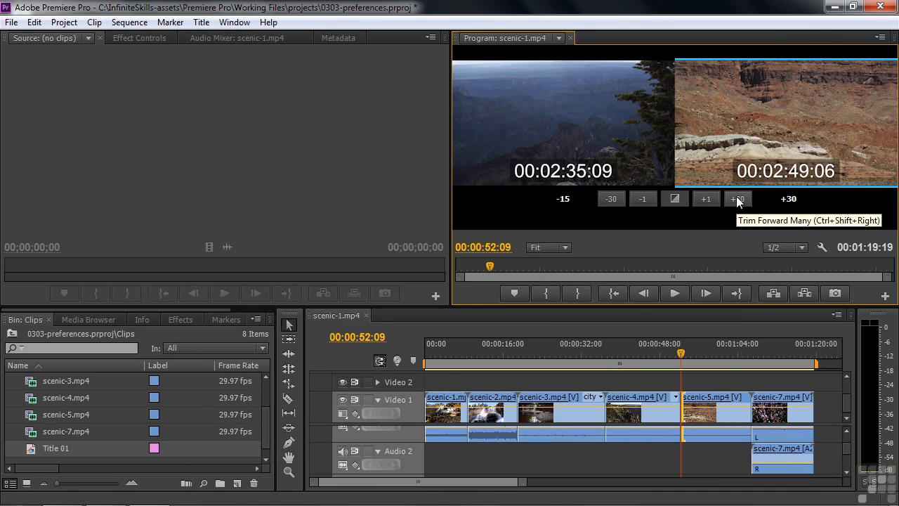
click(737, 200)
click(737, 200)
click(737, 200)
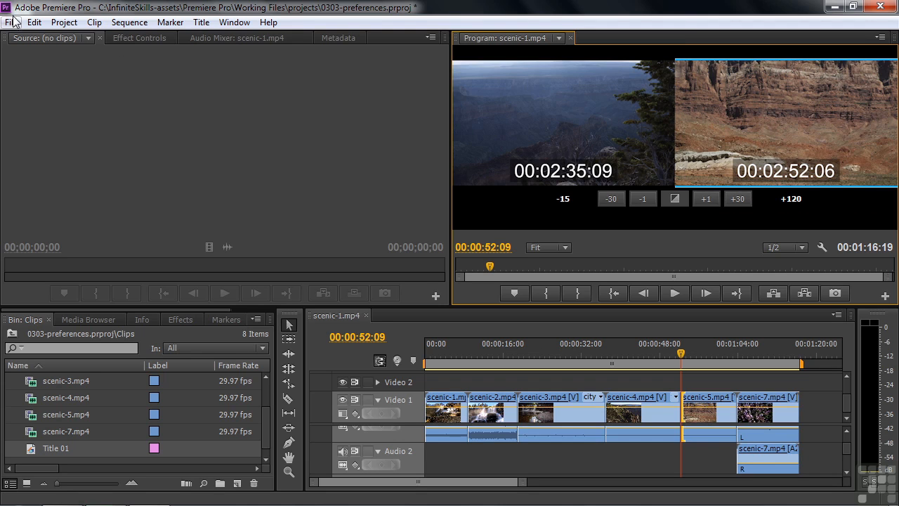
Review the Trim preference that lets the Selection tool choose Roll and Ripple trims without a modifier key, then close the preferences.
click(34, 21)
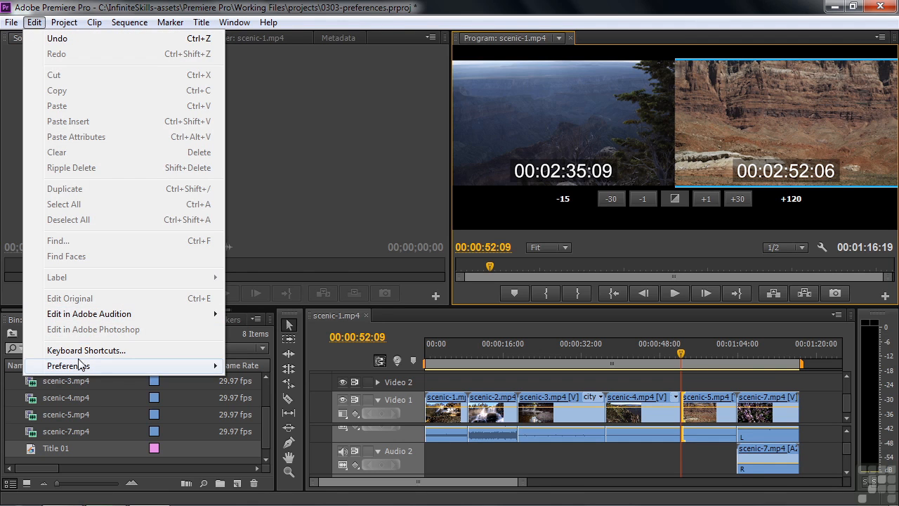
mouse_move(81, 366)
click(256, 365)
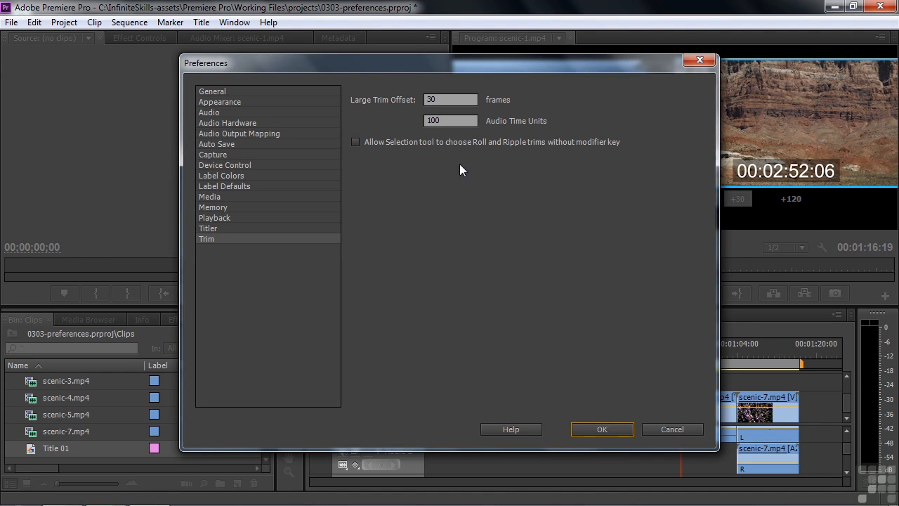
click(602, 429)
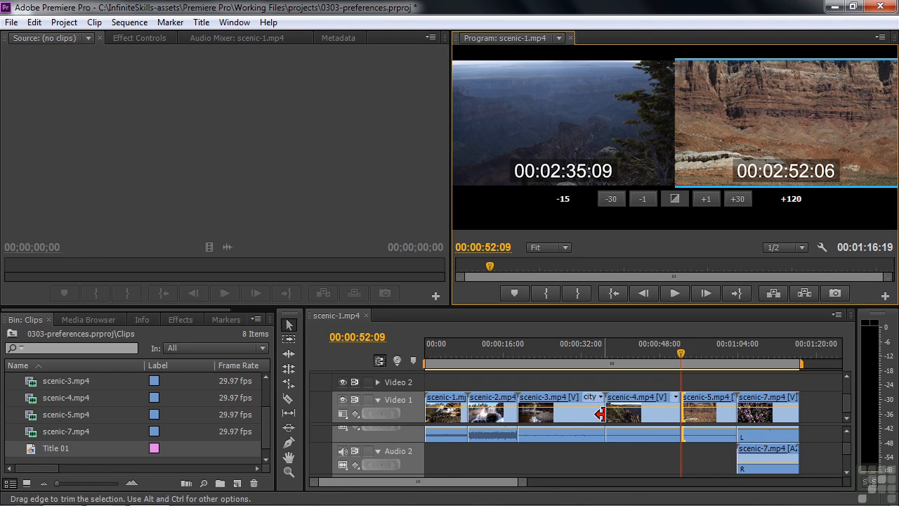
Try a regular Selection tool trim that shortens the end of scenic-3.mp4 and leaves a gap, and undo it.
drag(601, 414, 586, 414)
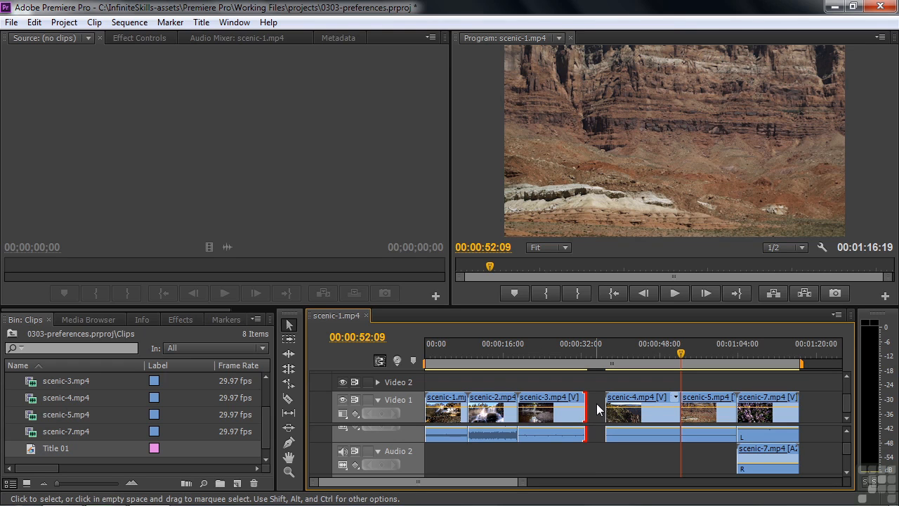
key(ctrl+z)
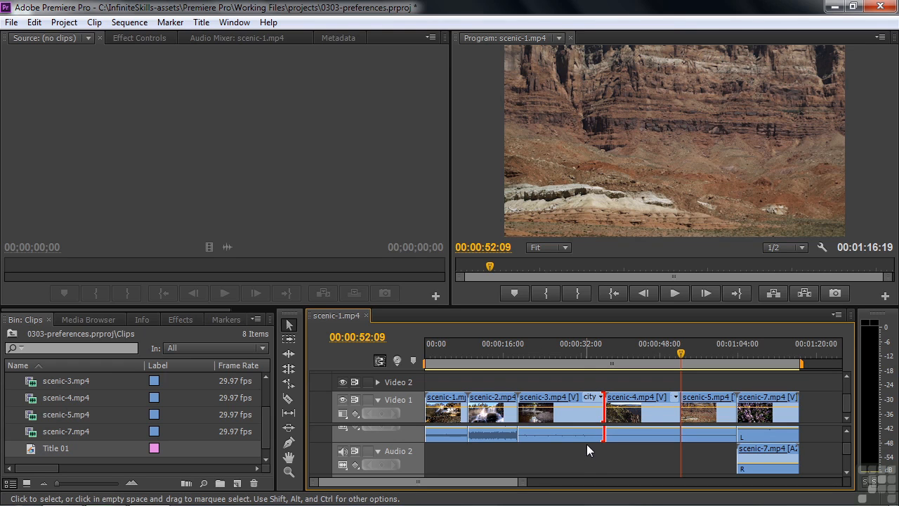
click(585, 415)
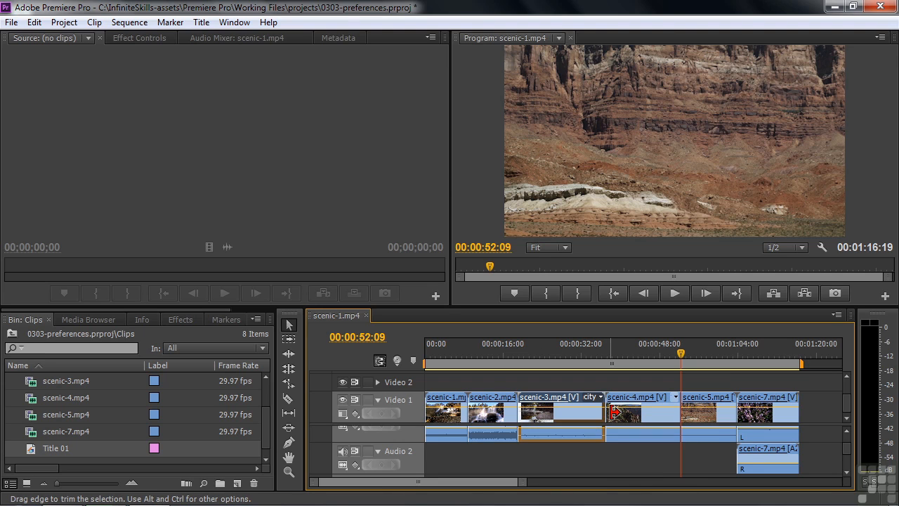
Ripple-trim scenic-4.mp4's start and end on the timeline, shortening the clip to 00:00:08:02 without leaving gaps.
key(ctrl)
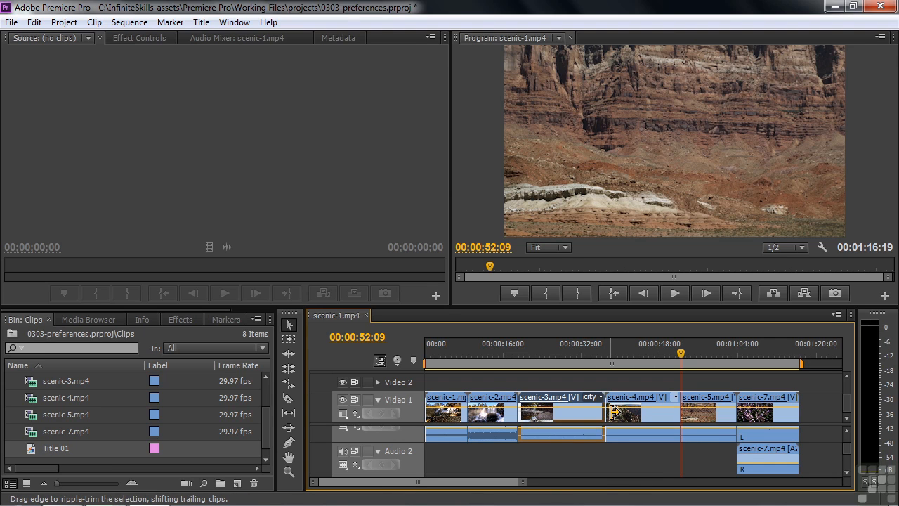
drag(613, 412, 636, 413)
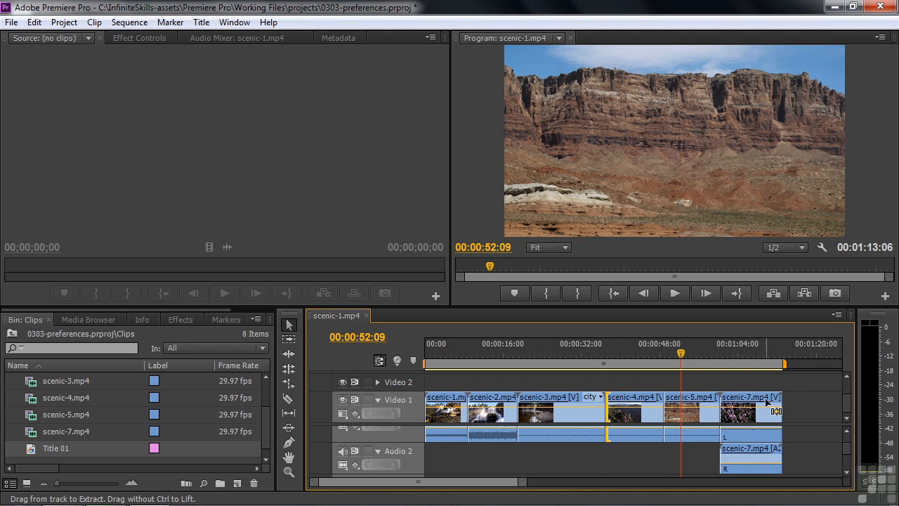
click(657, 413)
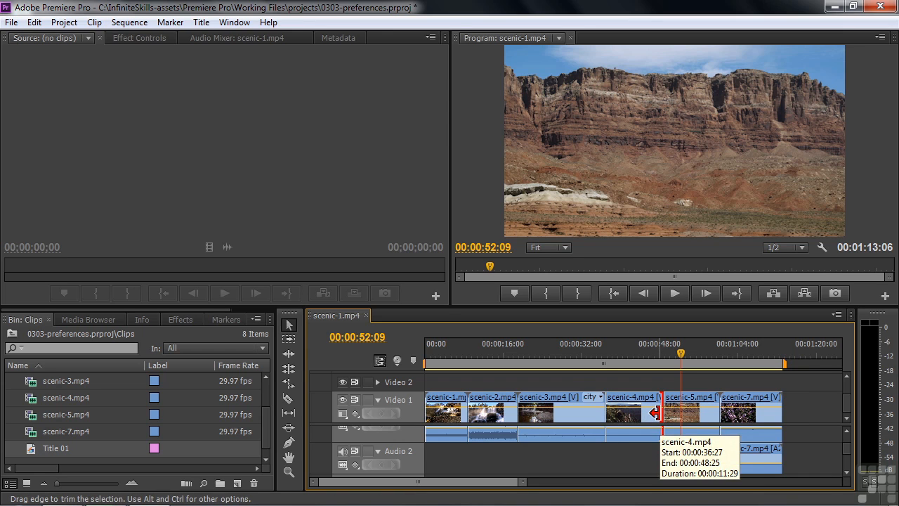
click(611, 413)
drag(615, 413, 637, 420)
click(650, 413)
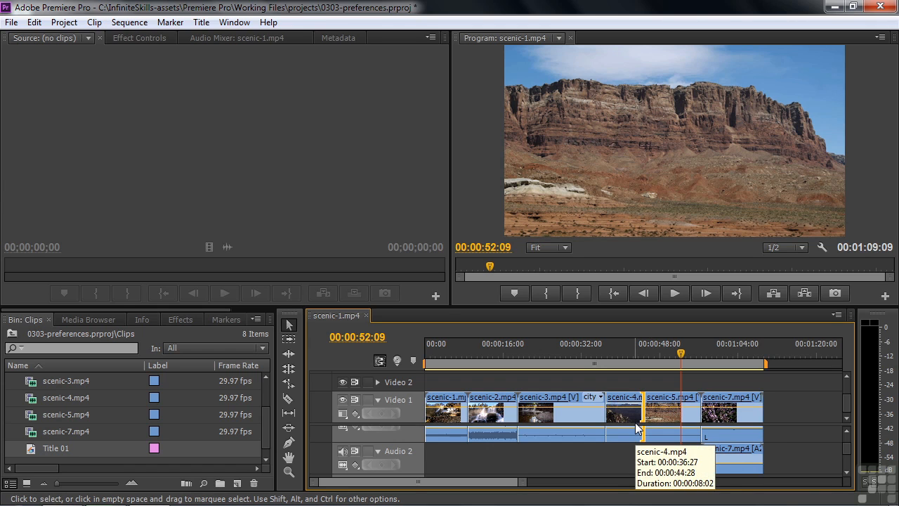
Enable "Allow Selection tool to choose Roll and Ripple trims without modifier key" in the Trim preferences and apply it.
click(34, 22)
mouse_move(109, 371)
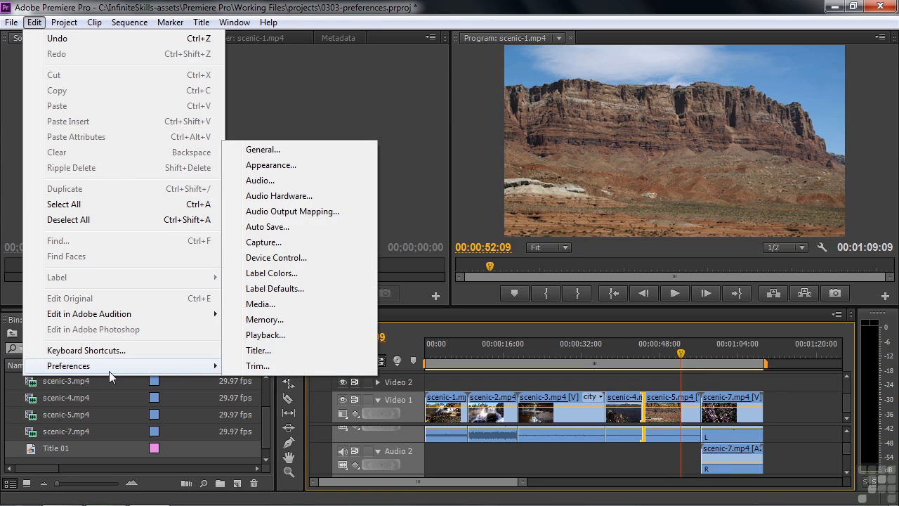
click(245, 365)
click(356, 141)
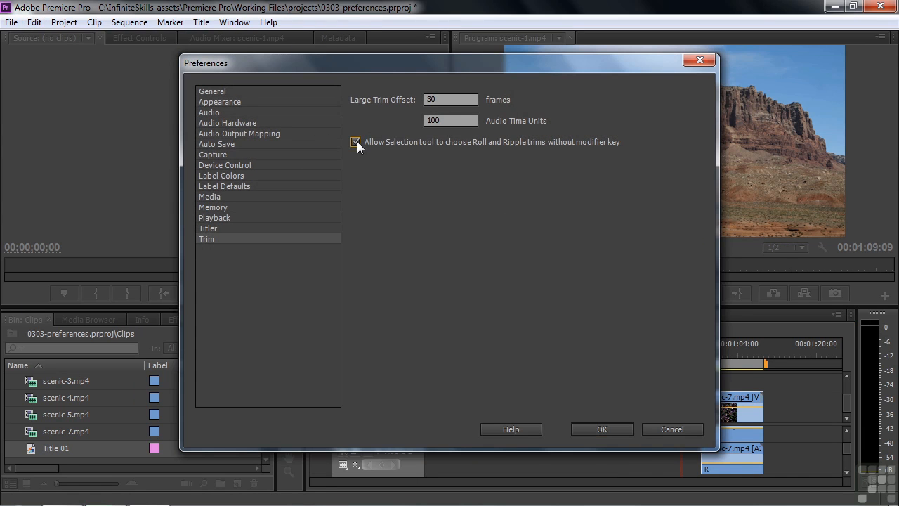
click(616, 432)
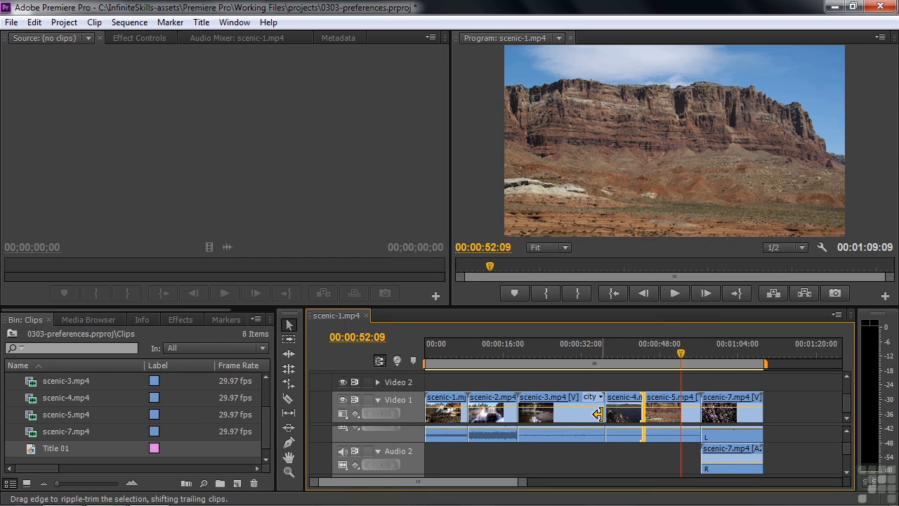
Test Selection tool trims by ripple- and regular-trimming scenic-3.mp4's end and rolling the cut between scenic-4.mp4 and scenic-5.mp4 slightly earlier.
drag(597, 414, 588, 414)
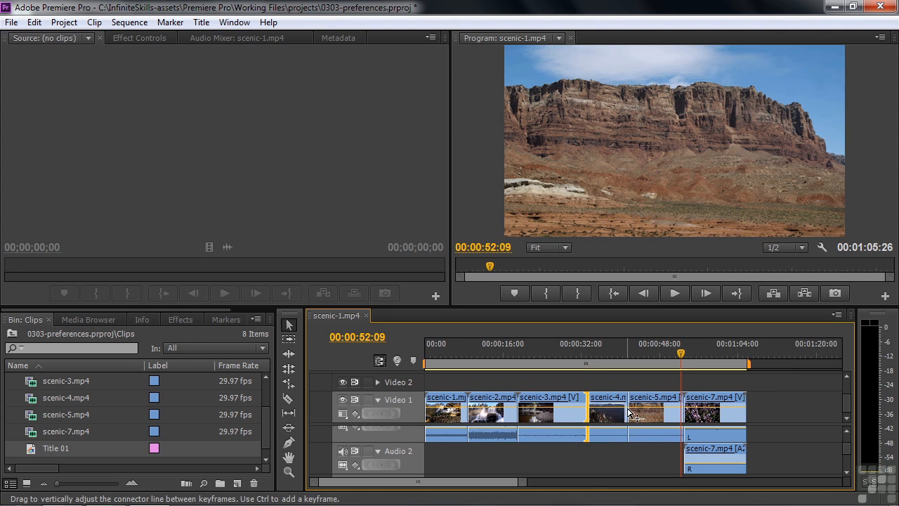
drag(630, 413, 625, 415)
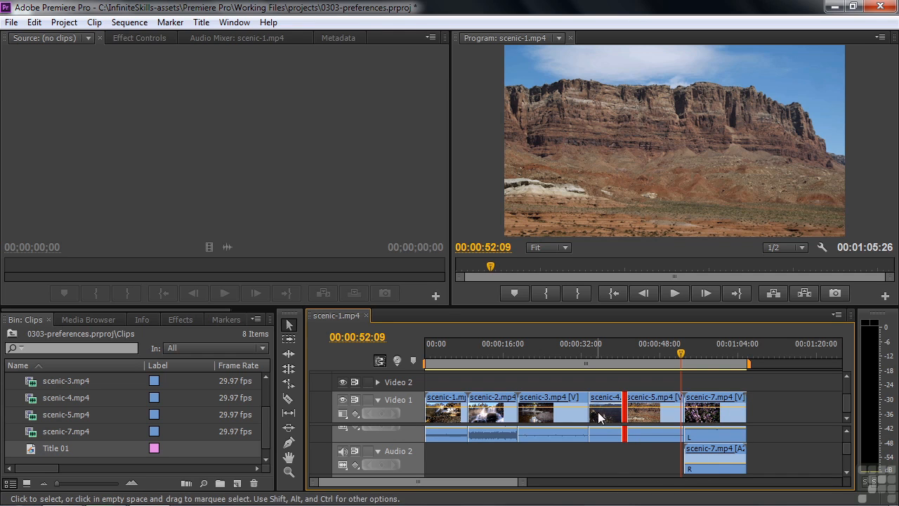
drag(582, 412, 569, 412)
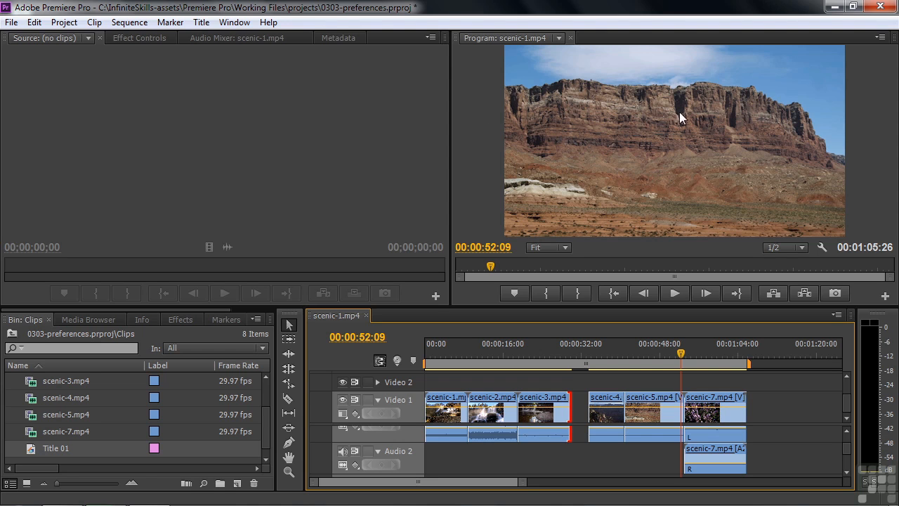
Quit Premiere Pro without saving 0303-preferences.prproj and relaunch it from the desktop with its preferences reset to defaults.
click(881, 6)
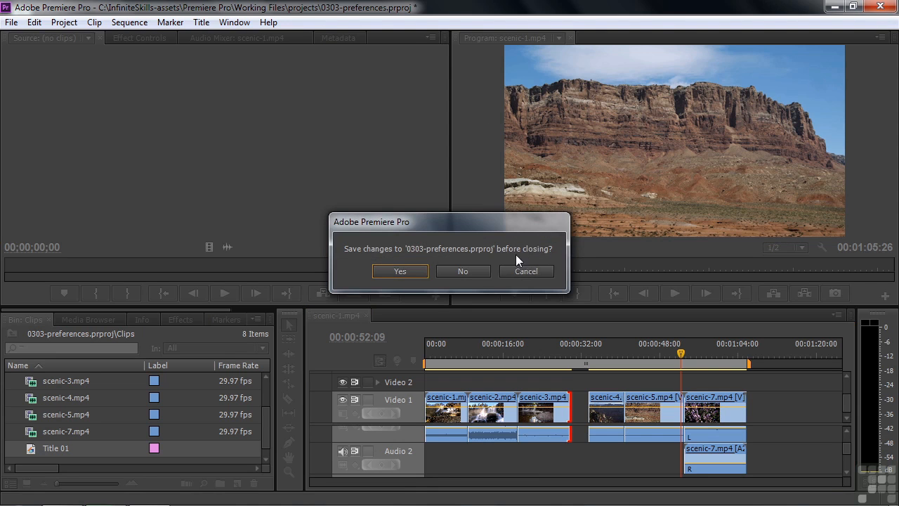
click(467, 274)
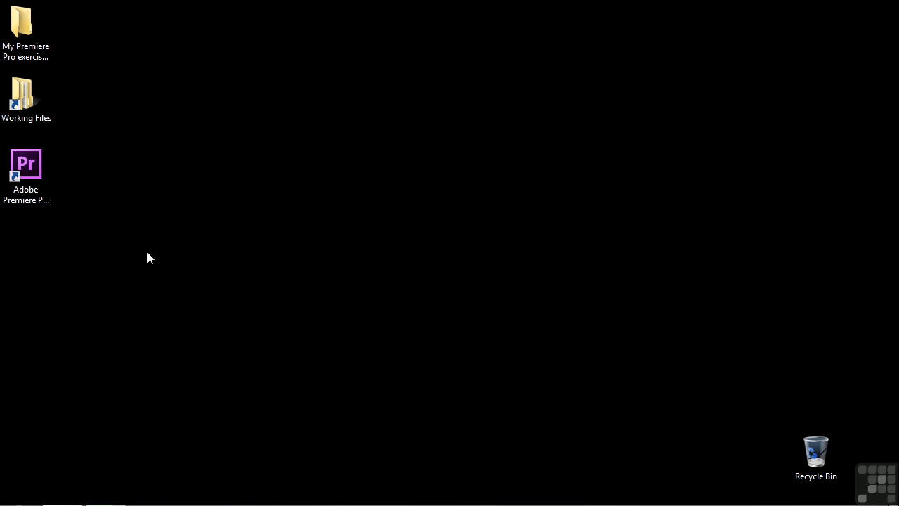
double_click(20, 167)
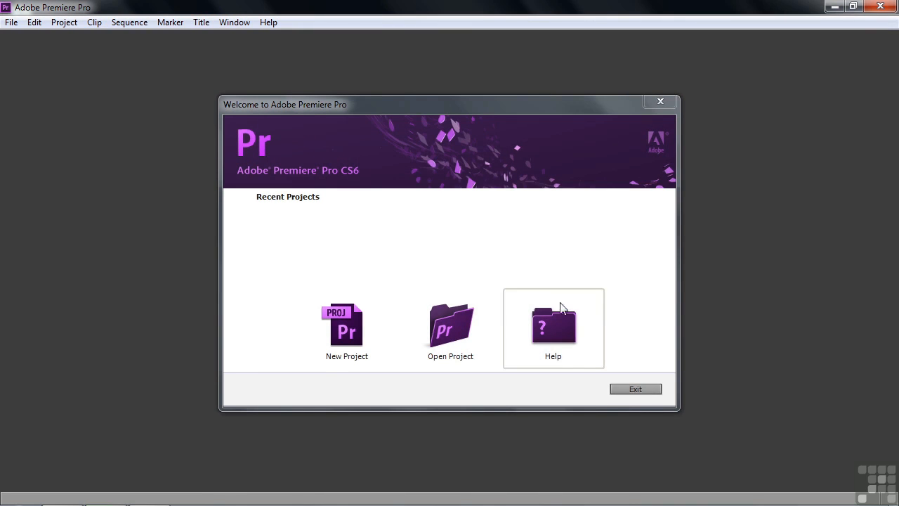
Open the existing project 0303-preferences.prproj from the projects folder in Working Files.
click(463, 335)
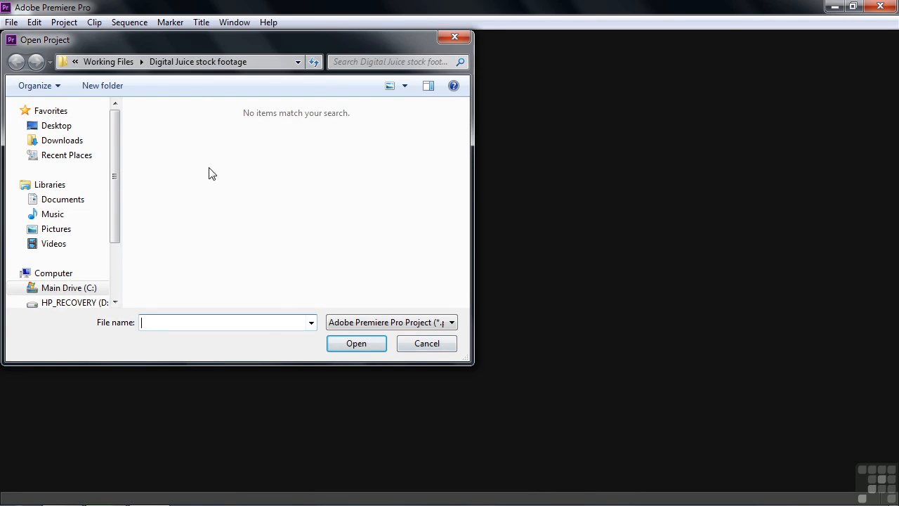
click(110, 63)
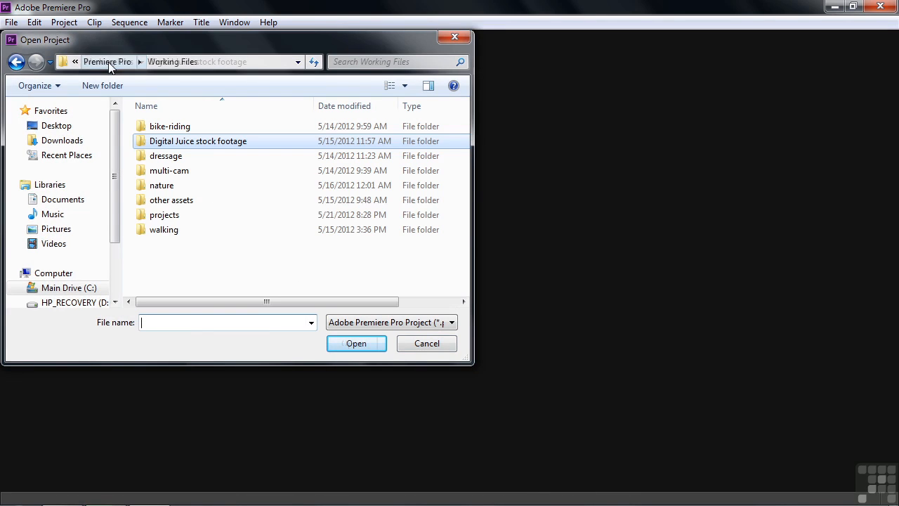
double_click(155, 215)
double_click(145, 141)
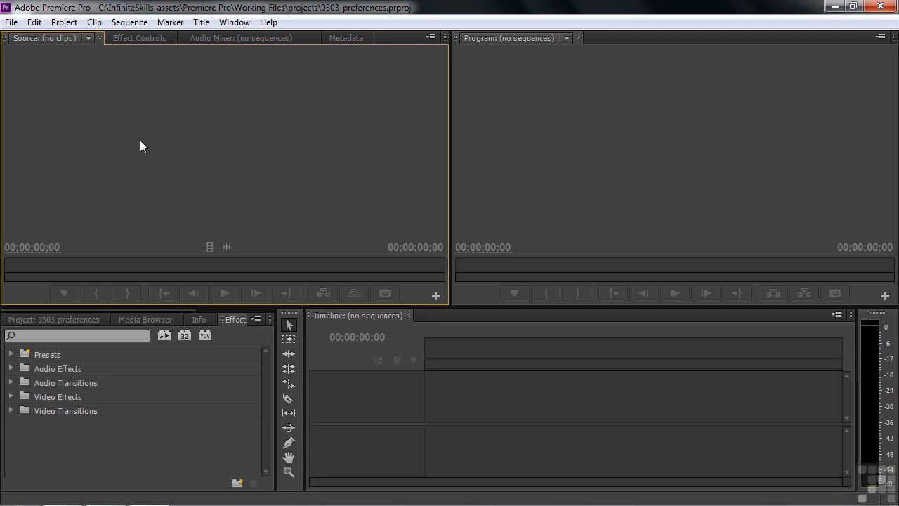
Open the Trim preferences to check the Large Trim Offset and Selection tool options after the relaunch.
click(34, 22)
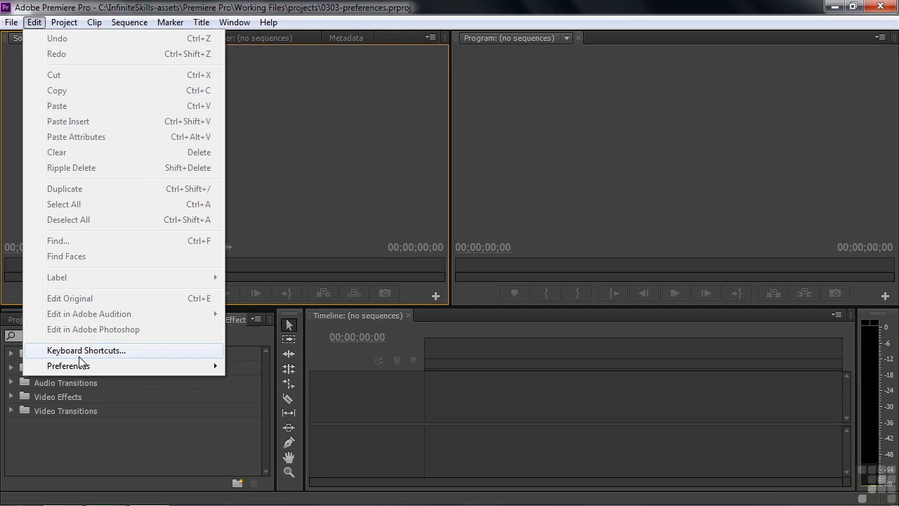
mouse_move(81, 366)
click(259, 366)
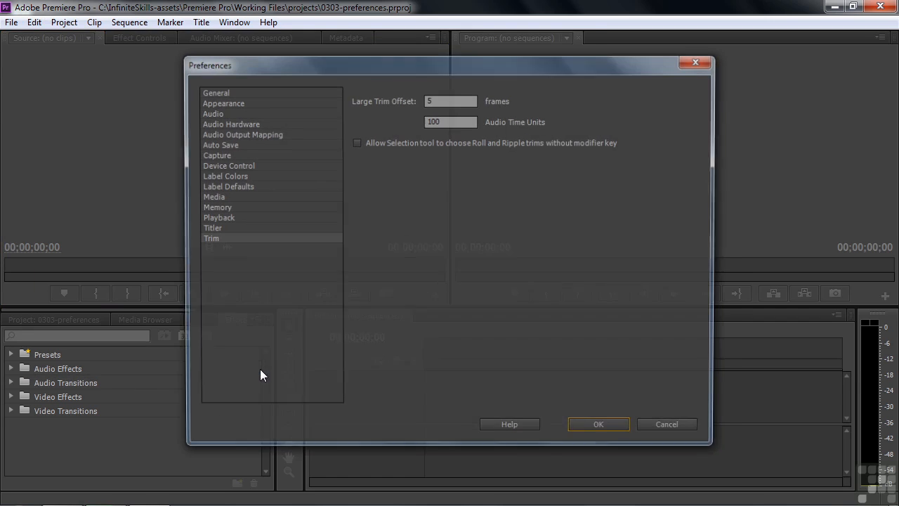